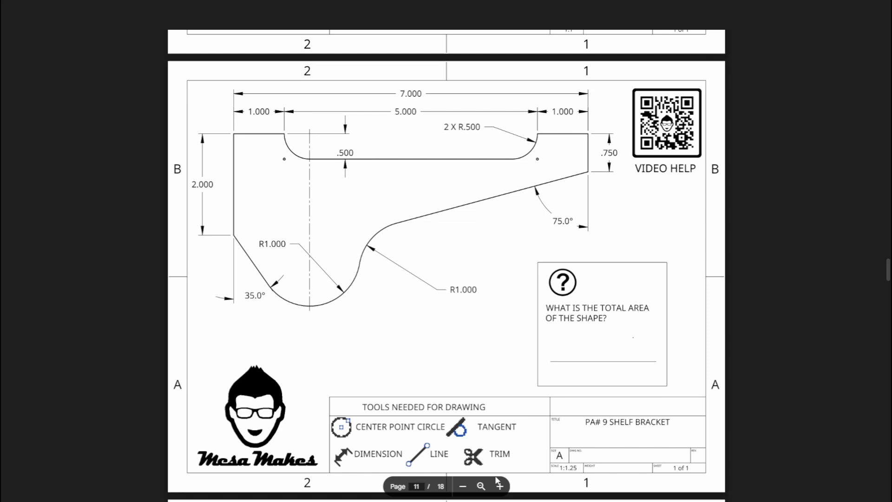
Zoom the Shelf Bracket drawing in twice and scroll up to bring the 7.000 dimension into view
left_click(498, 485)
left_click(500, 486)
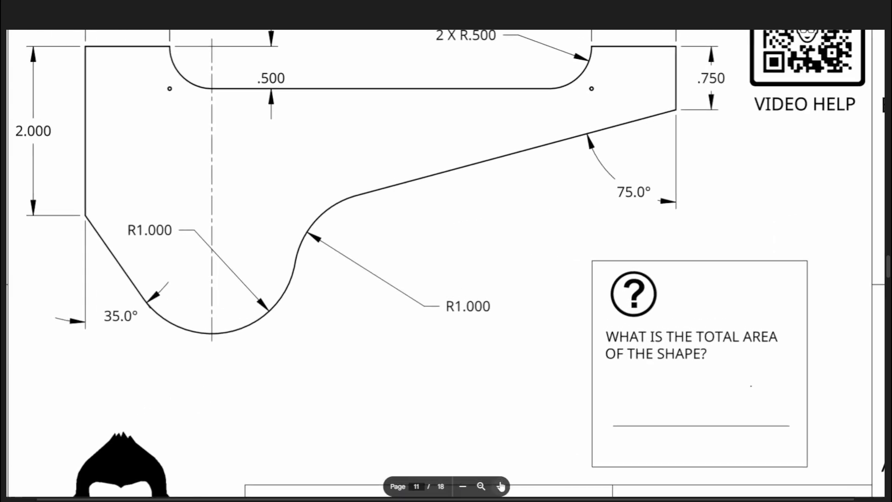
scroll(421, 419, "up", 3)
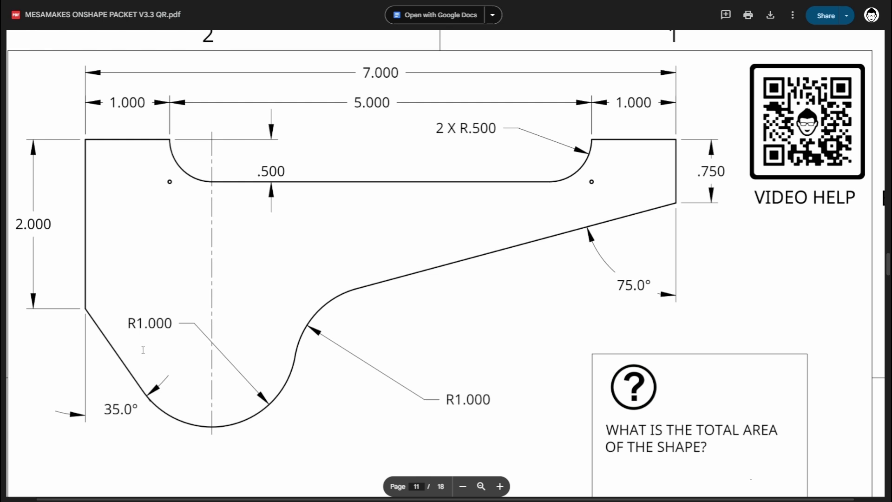
Start Sketch 1 on the Front plane, view it straight on, and hide the default planes
key("ctrl+Tab")
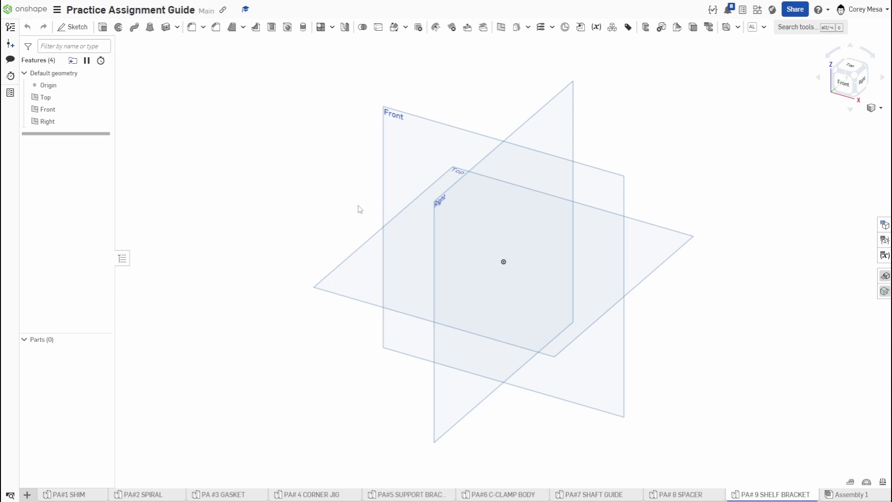
left_click(392, 185)
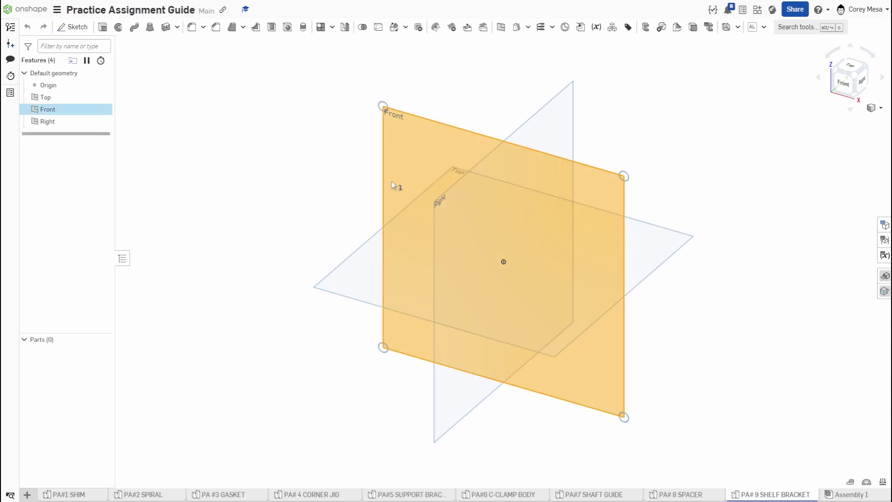
key("shift+s")
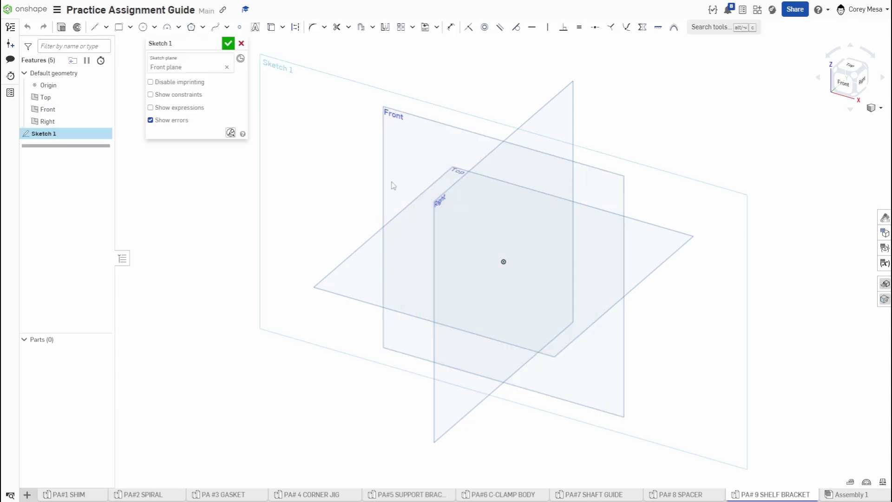
key("n")
key("p")
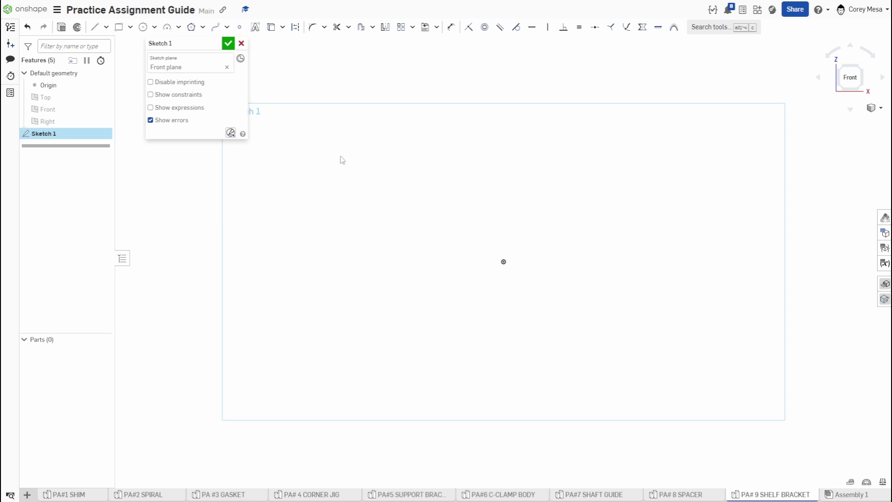
Draw the left profile edges from the origin: 2 up, 1 across, 0.5 down
key("l")
left_click(504, 261)
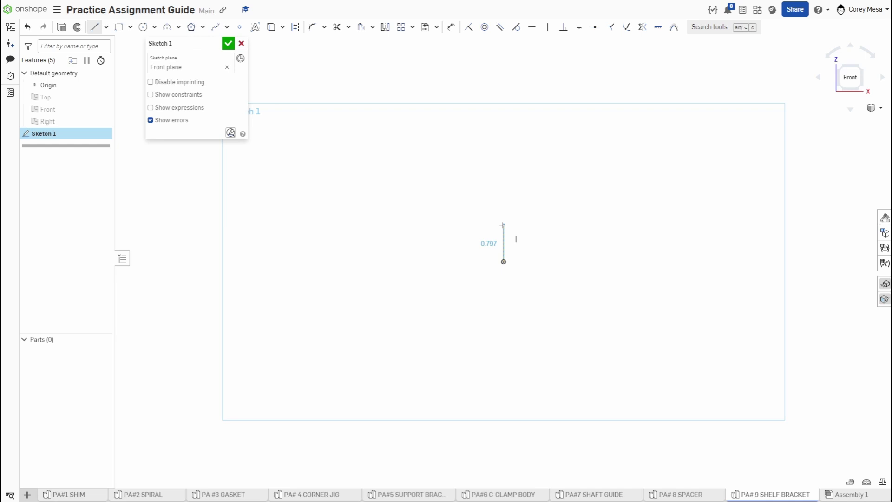
left_click(502, 225)
type("2")
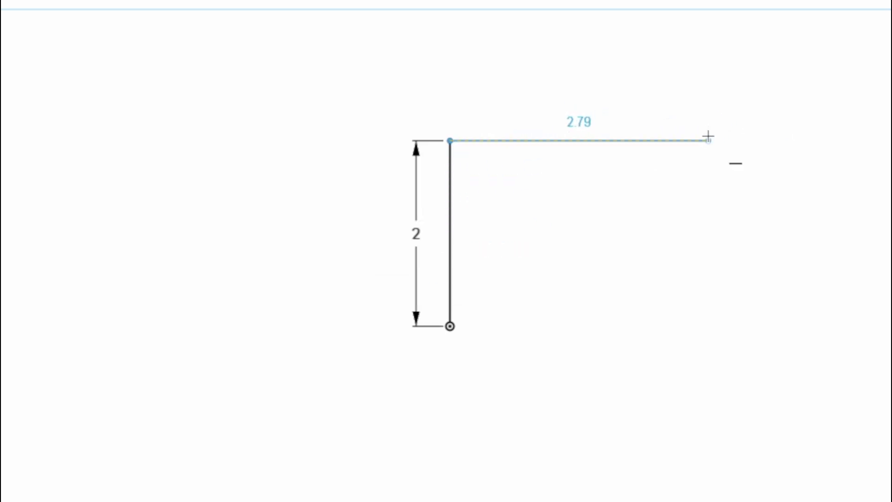
left_click(706, 139)
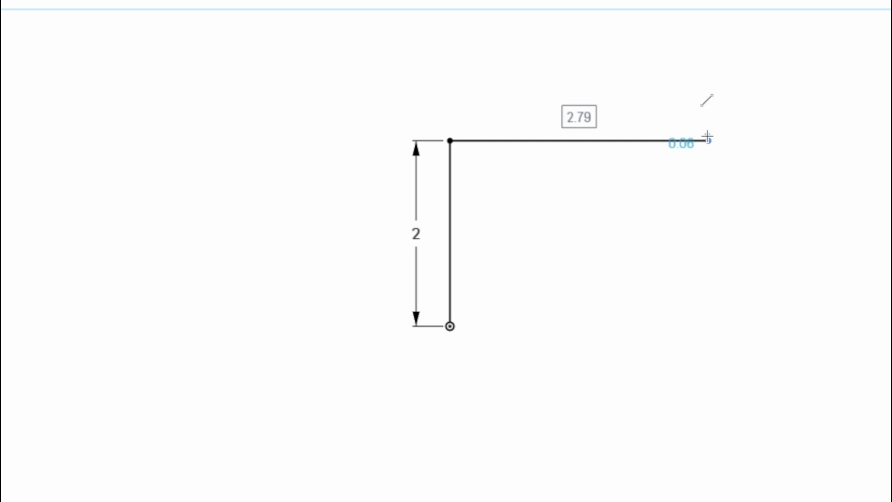
type("1")
key("Return")
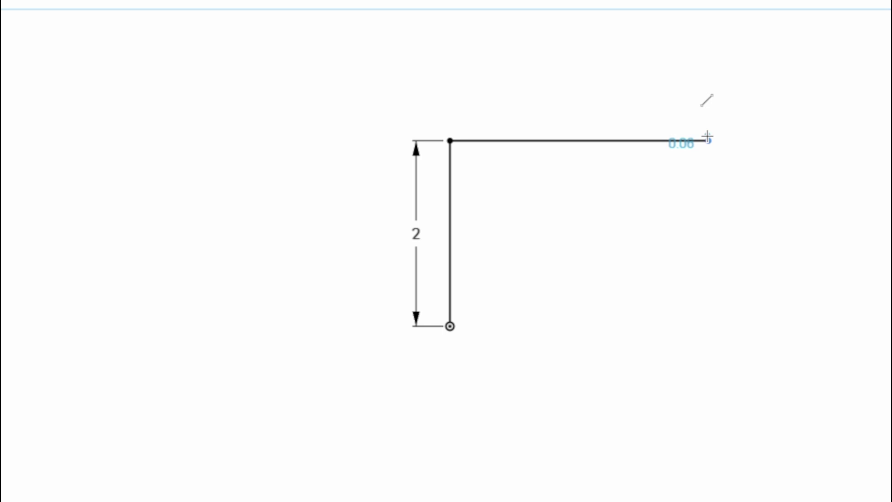
left_click(538, 222)
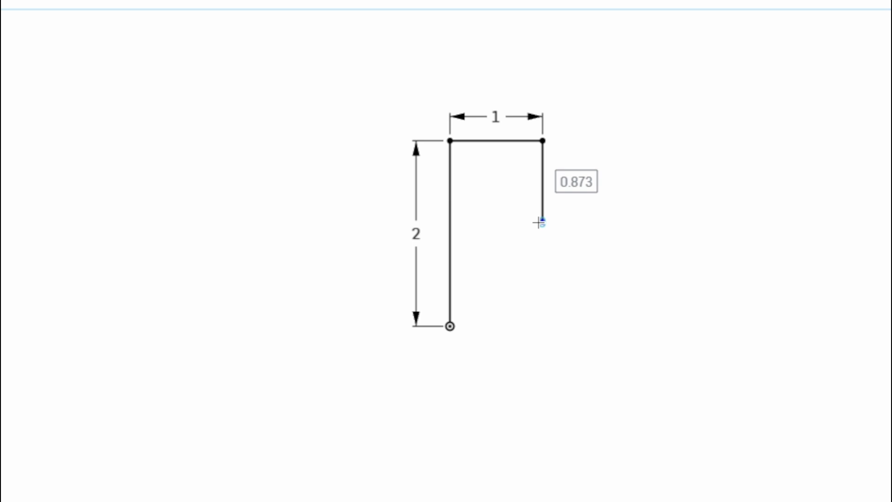
type("0.5")
key("Return")
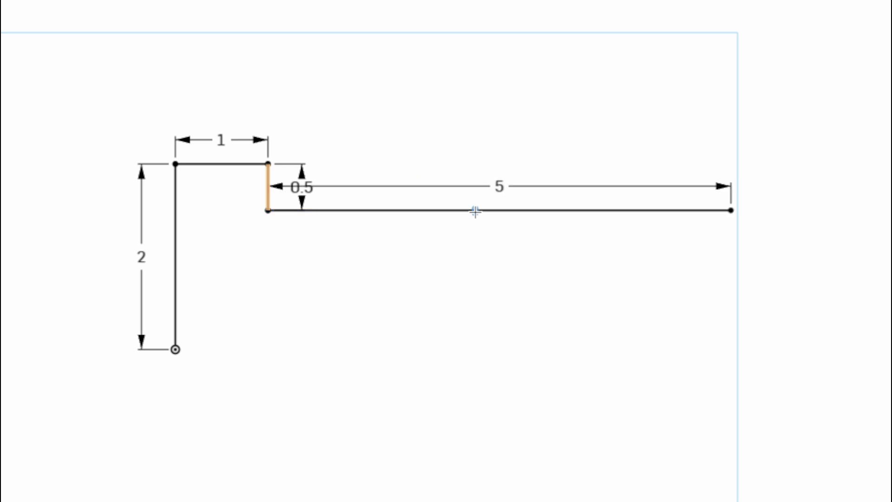
Continue the profile with the 5 run, 0.5 rise, 1 across and 0.75 drop
left_click(730, 210)
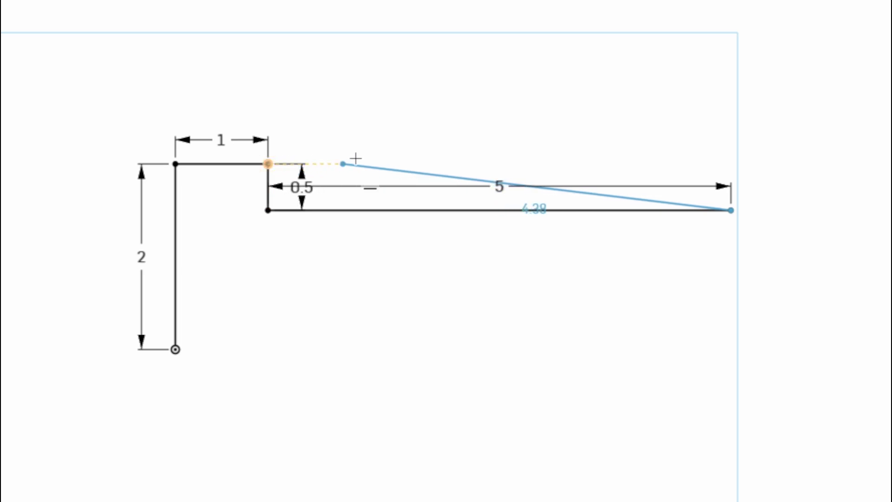
left_click(726, 165)
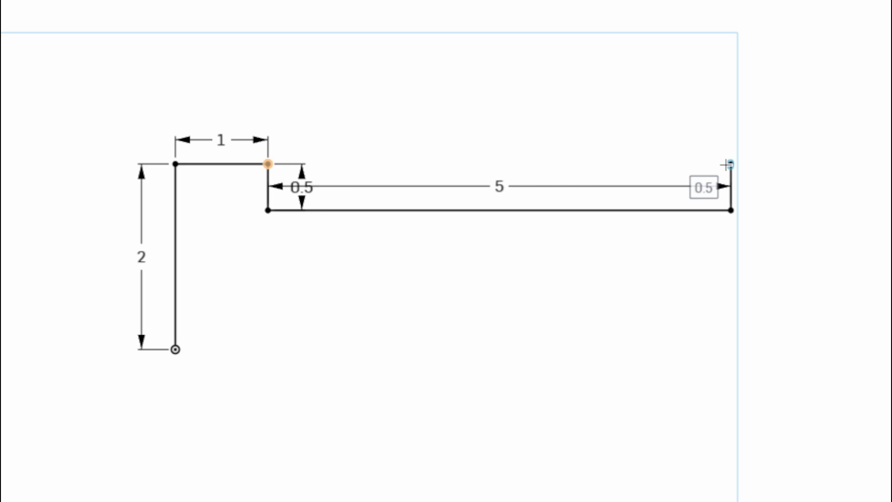
left_click(790, 170)
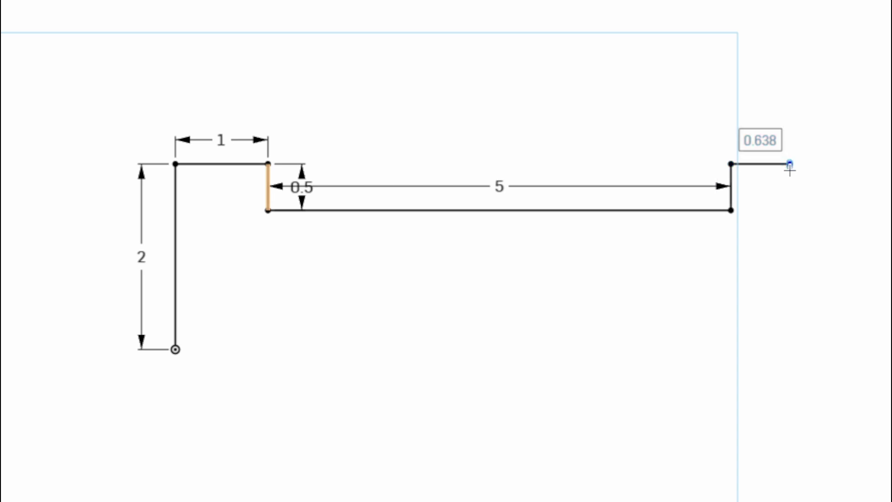
type("1")
key("Return")
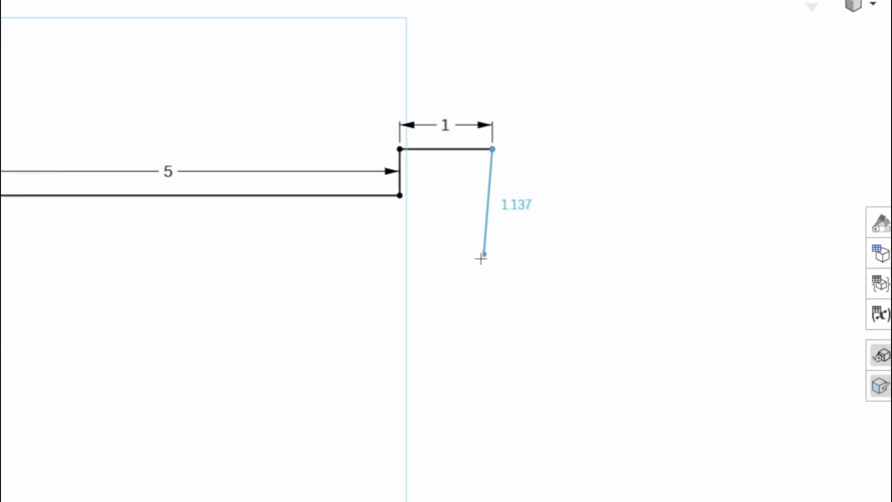
left_click(492, 268)
type(".75")
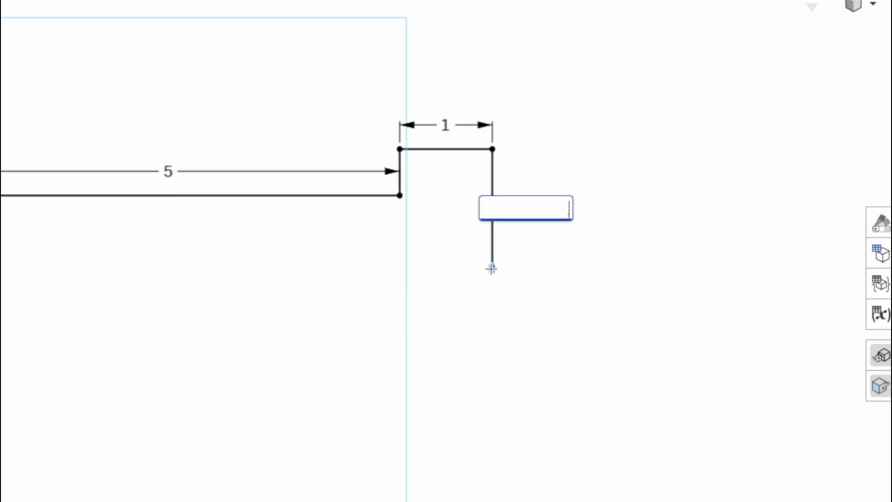
key("Return")
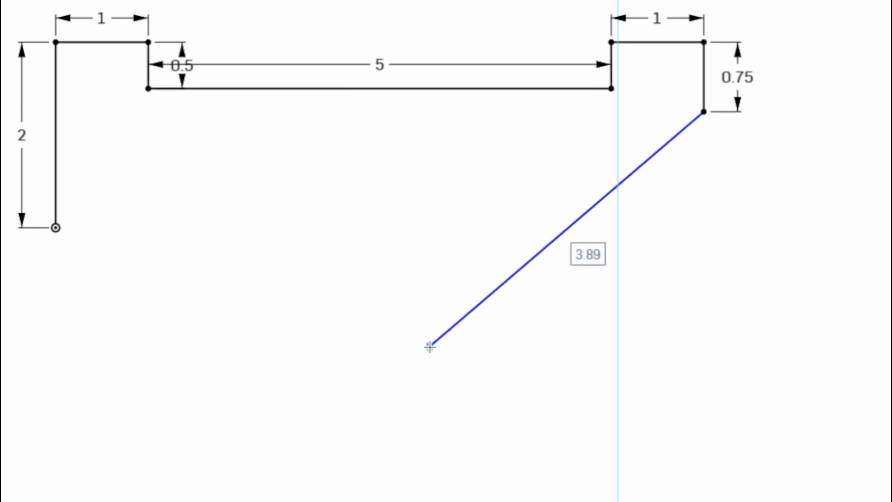
Finish the diagonal from the 0.75 drop and draw a second sloped line down from the origin
key("Escape")
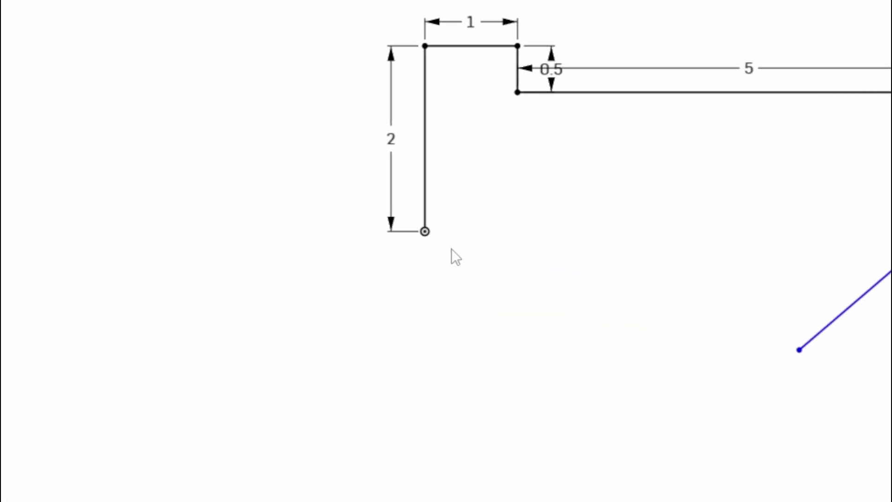
key("l")
left_click(425, 235)
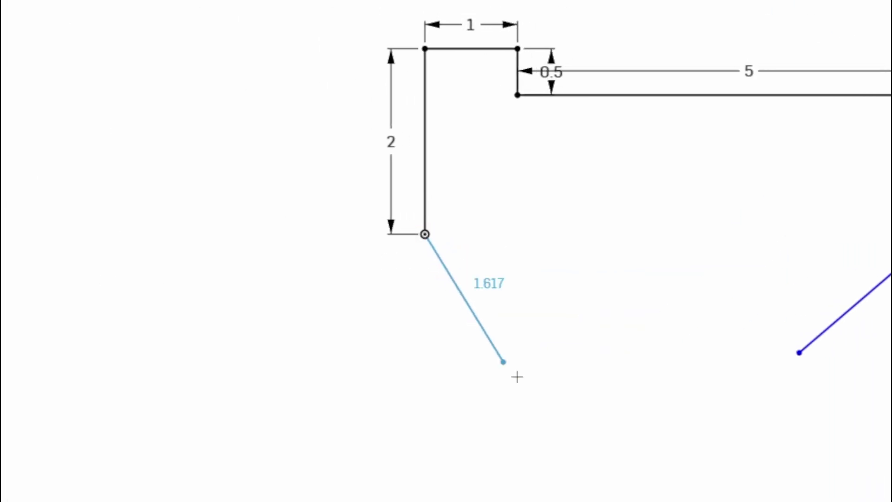
left_click(471, 263)
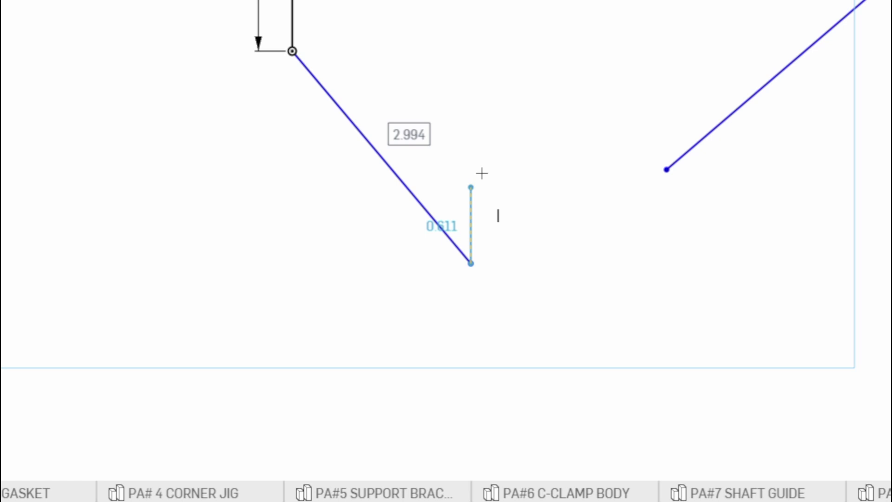
key("Escape")
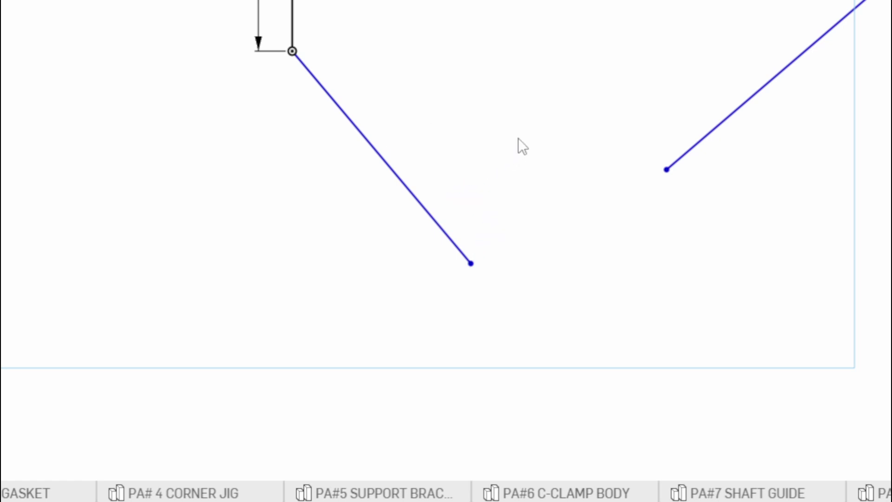
scroll(518, 138, "up", 3)
scroll(498, 121, "down", 3)
mouse_move(497, 121)
middle_mouse_down()
mouse_move(477, 154)
mouse_move(368, 208)
mouse_move(360, 233)
middle_mouse_up()
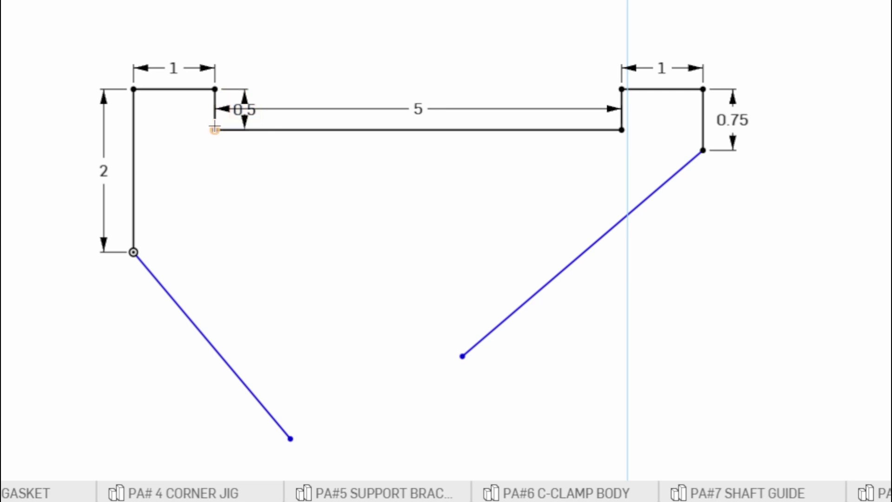
Fillet both inner corners of the notch with a 0.5 radius
left_click(215, 130)
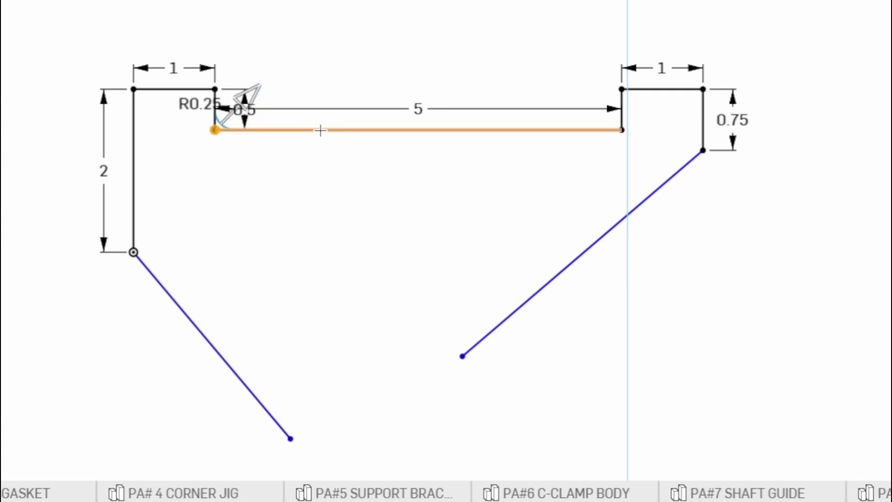
left_click(622, 130)
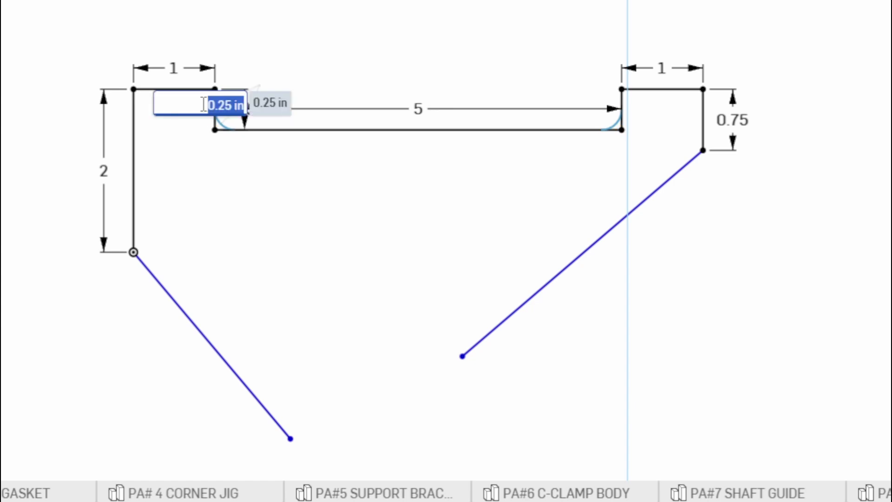
key("BackSpace")
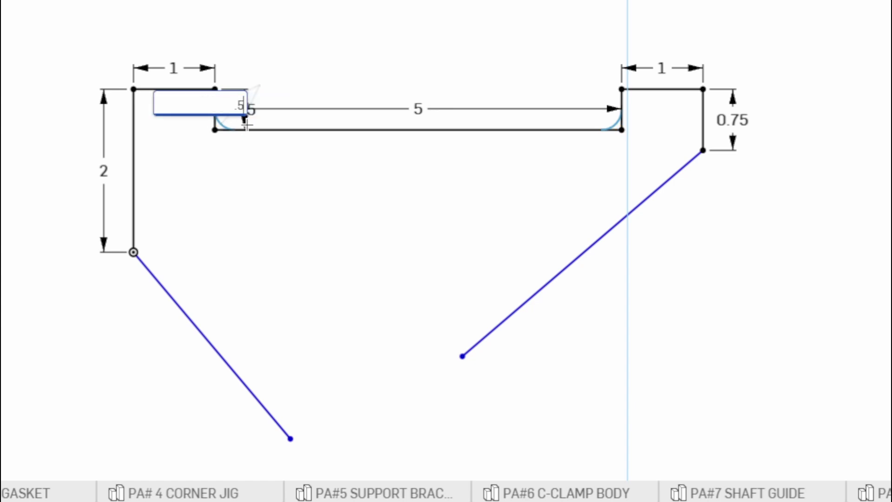
key("Return")
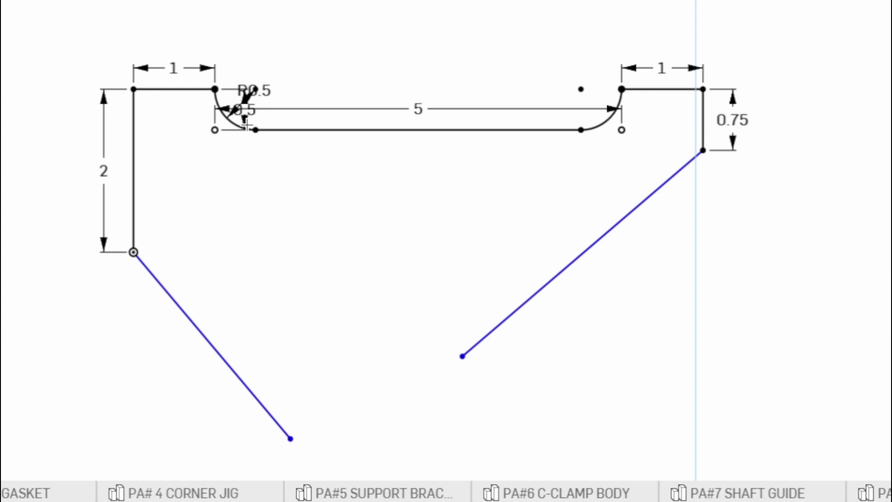
Move the R0.5, 0.5 and 5 dimension labels clear of the arcs
scroll(285, 124, "up", 4)
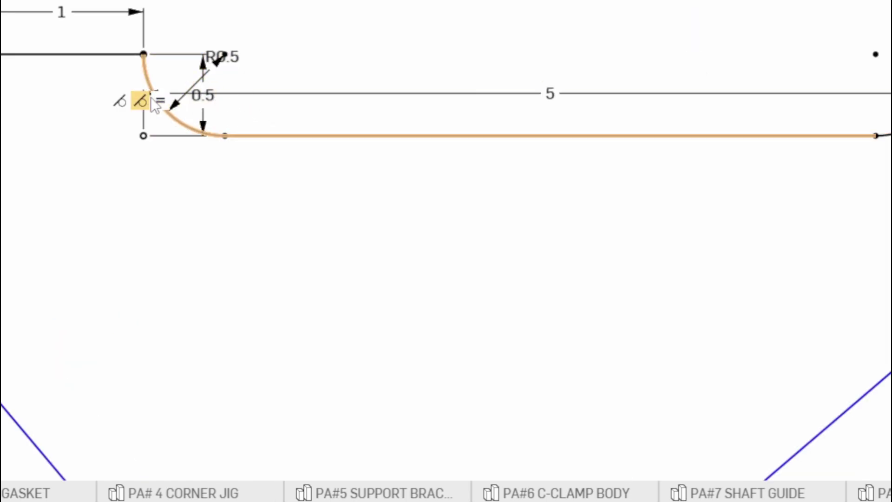
left_click_drag(226, 60, 330, 41)
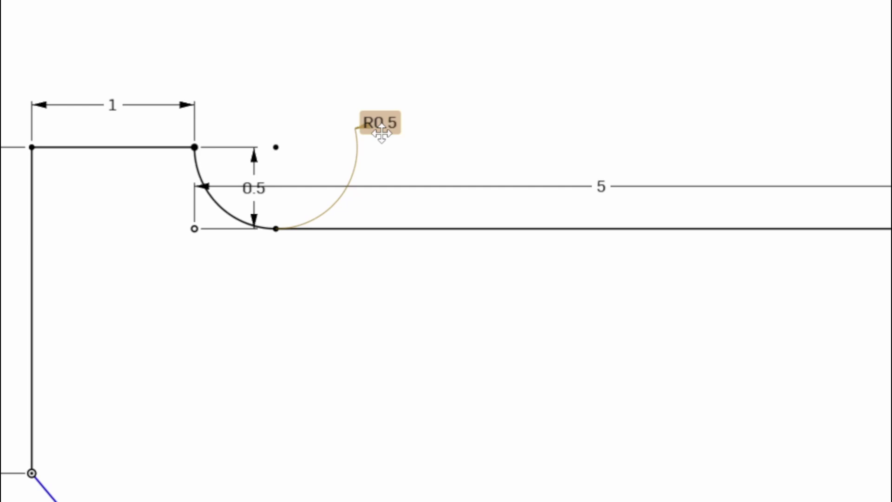
mouse_move(381, 134)
left_mouse_down()
mouse_move(373, 159)
mouse_move(379, 141)
left_mouse_up()
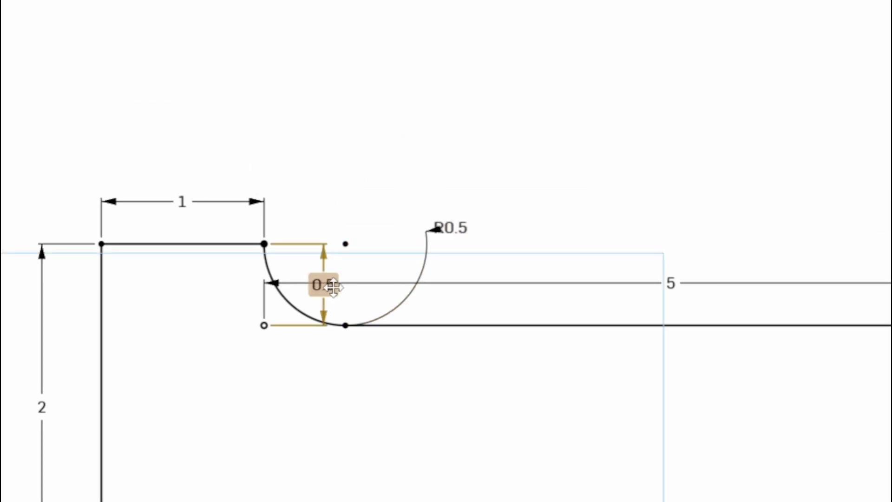
left_click_drag(333, 287, 207, 285)
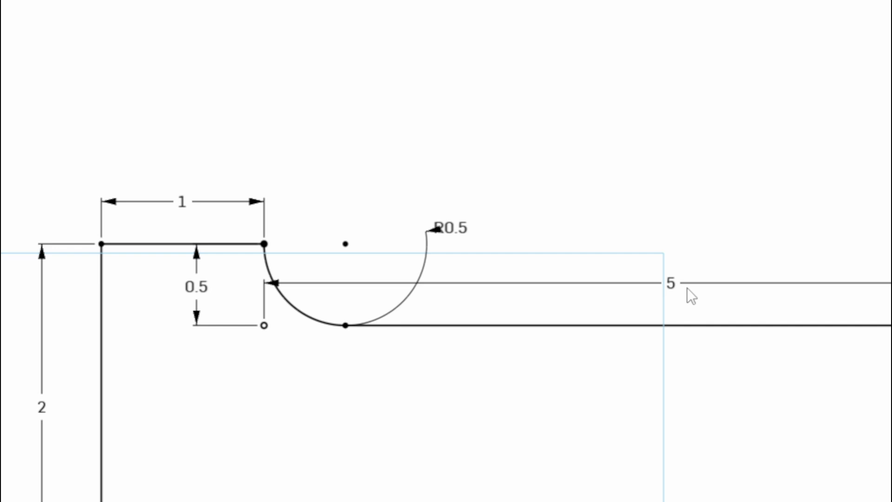
left_click_drag(673, 294, 677, 394)
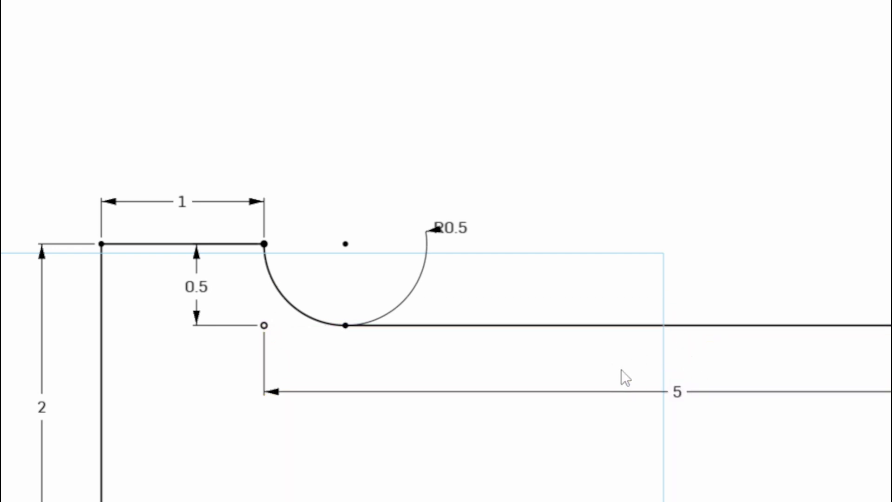
scroll(605, 396, "down", 2)
mouse_move(605, 397)
middle_mouse_down()
mouse_move(456, 241)
mouse_move(448, 255)
middle_mouse_up()
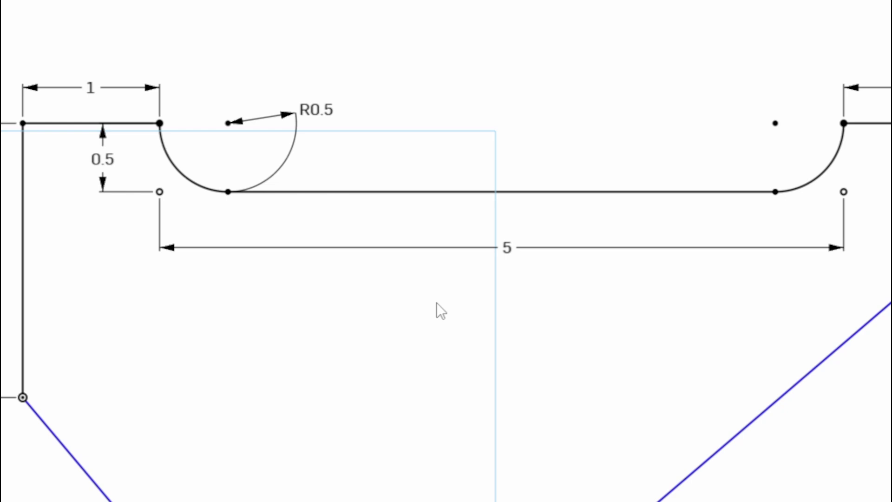
middle_click_drag(424, 397, 397, 260)
scroll(418, 355, "down", 2)
scroll(392, 255, "down", 2)
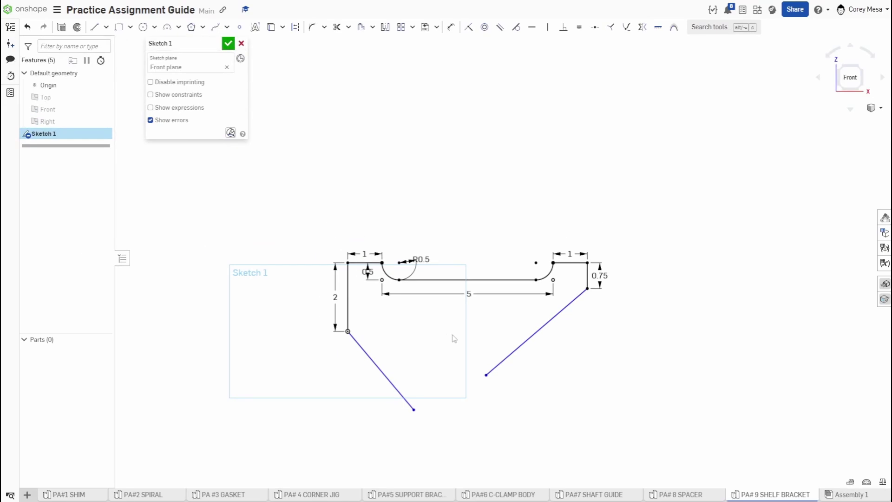
Draw a vertical centerline from the left R0.5 arc's centre down past the left diagonal
scroll(454, 338, "up", 3)
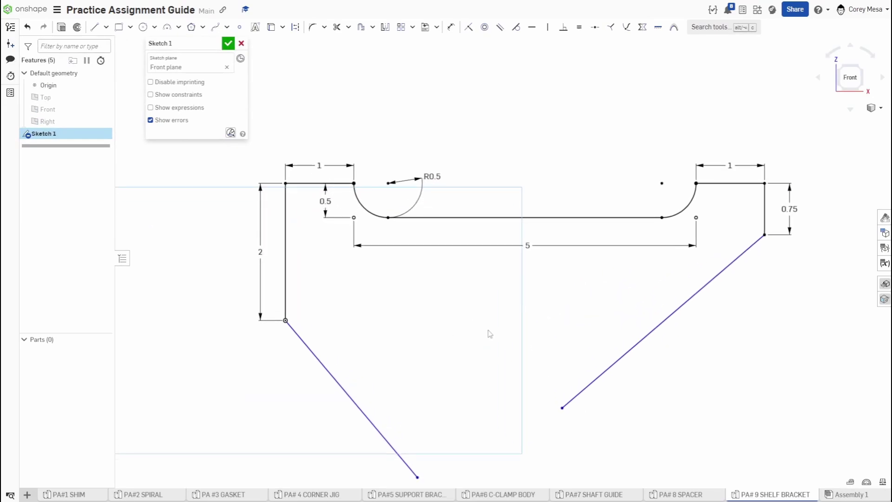
middle_click_drag(488, 332, 480, 301)
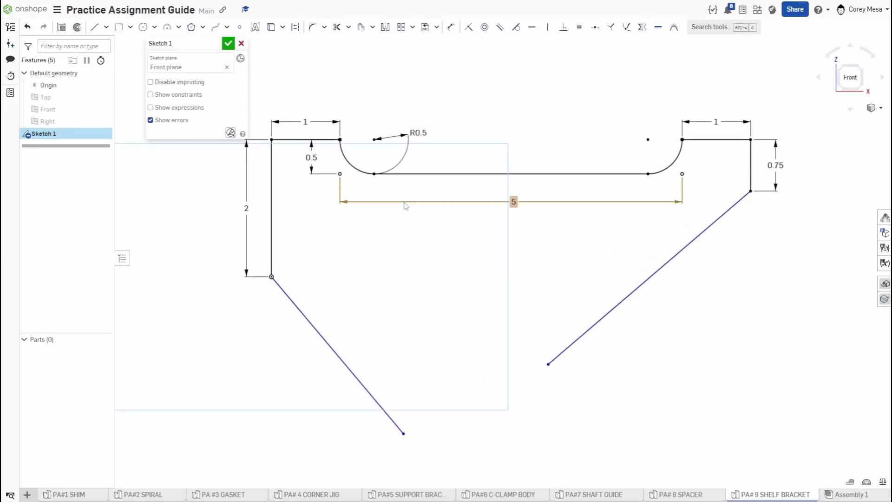
middle_click_drag(334, 135, 348, 179)
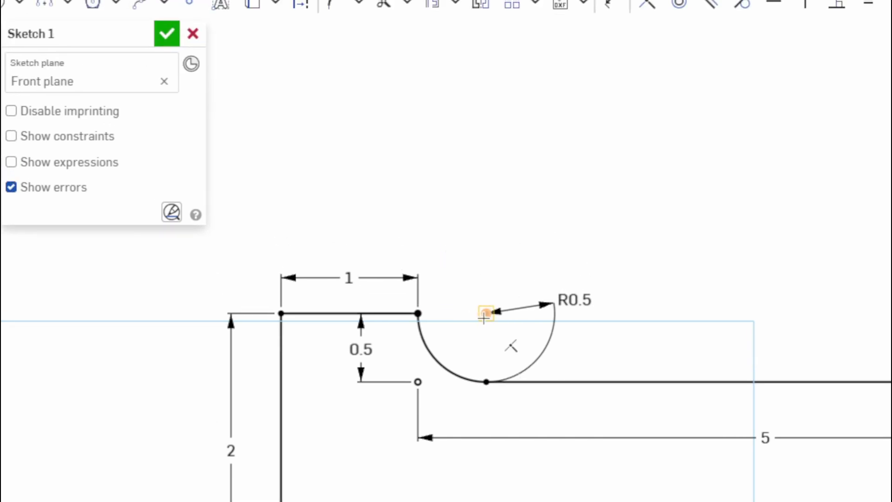
left_click(485, 314)
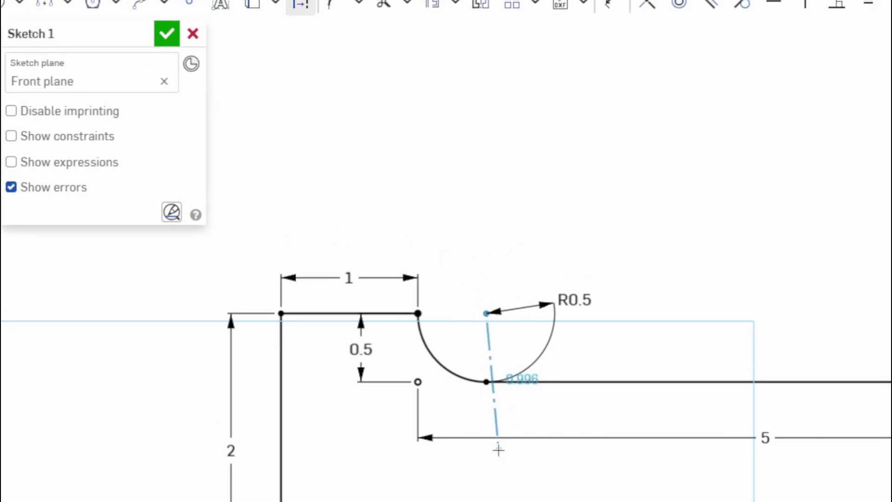
scroll(496, 447, "down", 2)
middle_click_drag(496, 447, 452, 97)
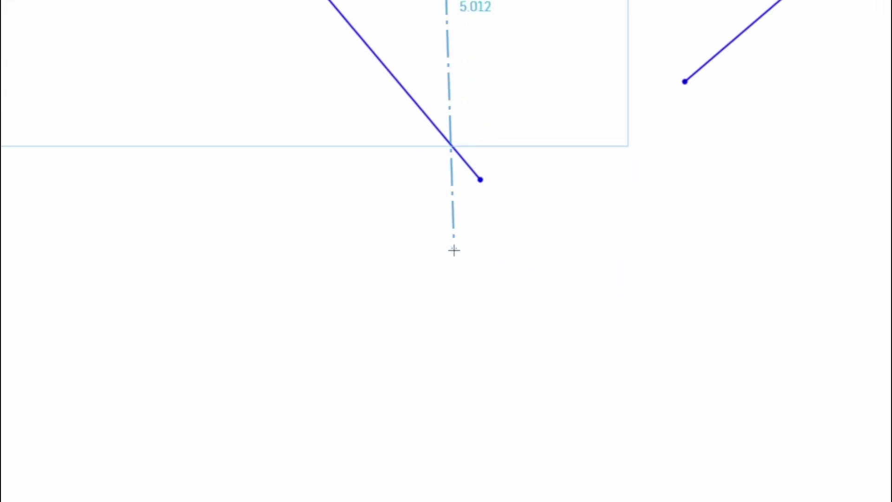
left_click(435, 276)
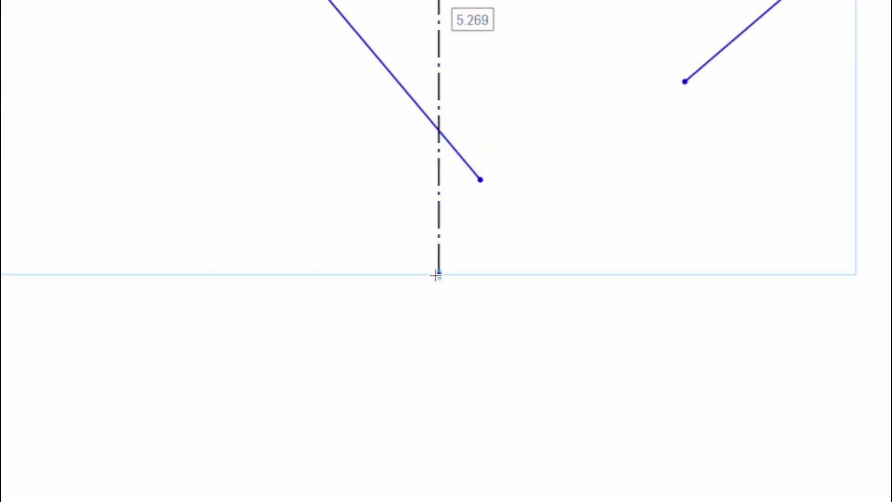
key("Escape")
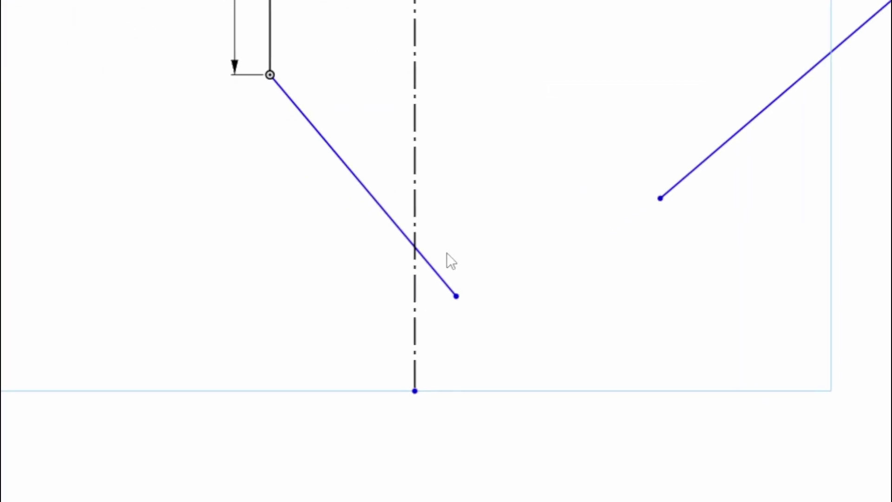
Draw a Ø2 circle centred on the centerline and drag it up toward the left diagonal
middle_click_drag(427, 205, 439, 379)
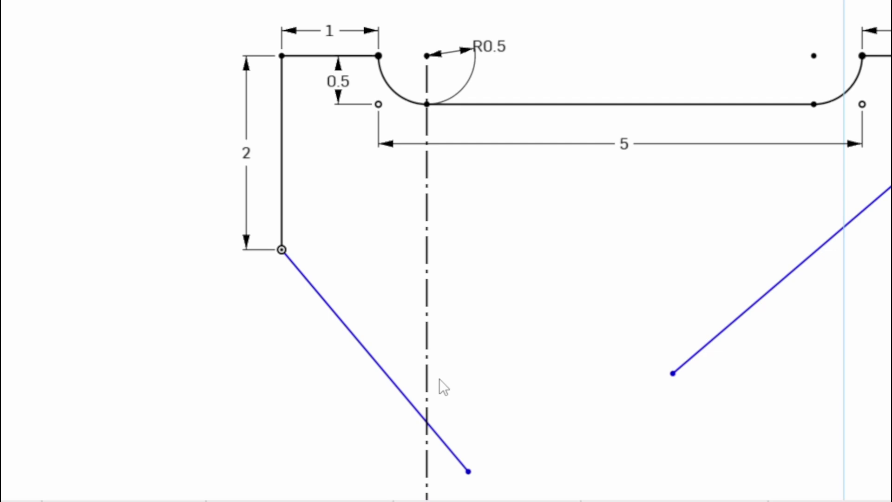
key("d")
left_click(429, 286)
left_click(485, 289)
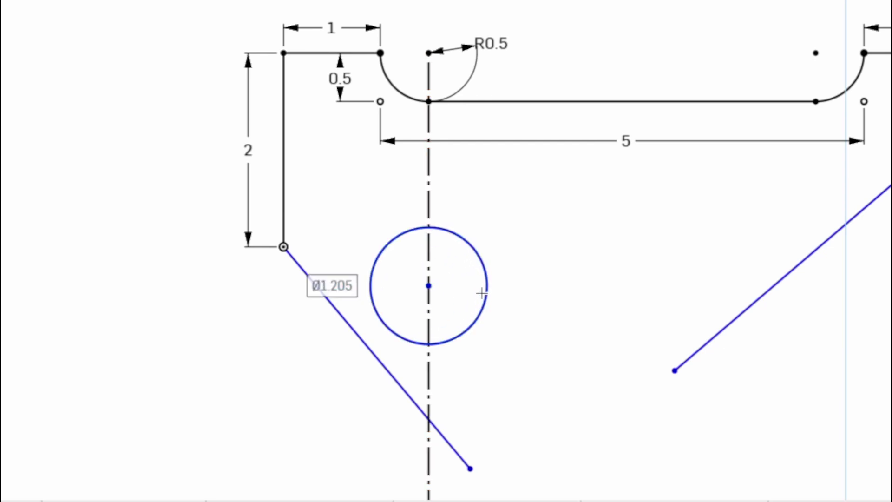
type("2")
key("Return")
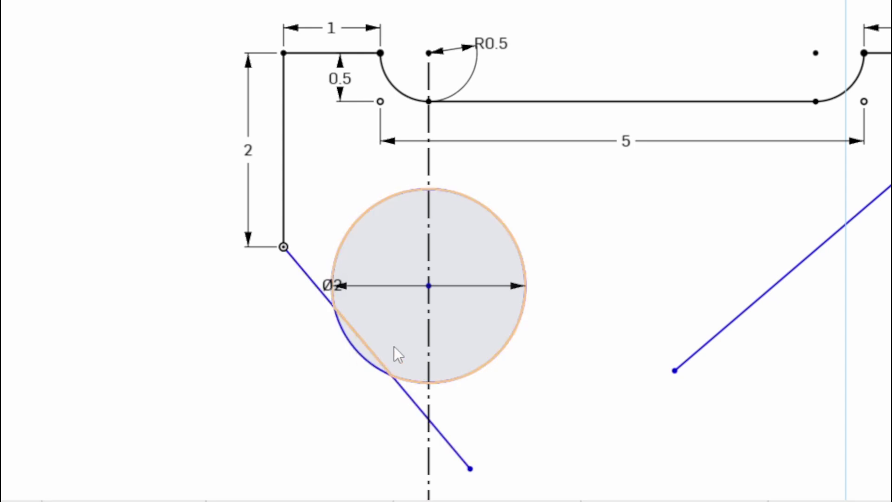
right_click_drag(398, 354, 408, 334)
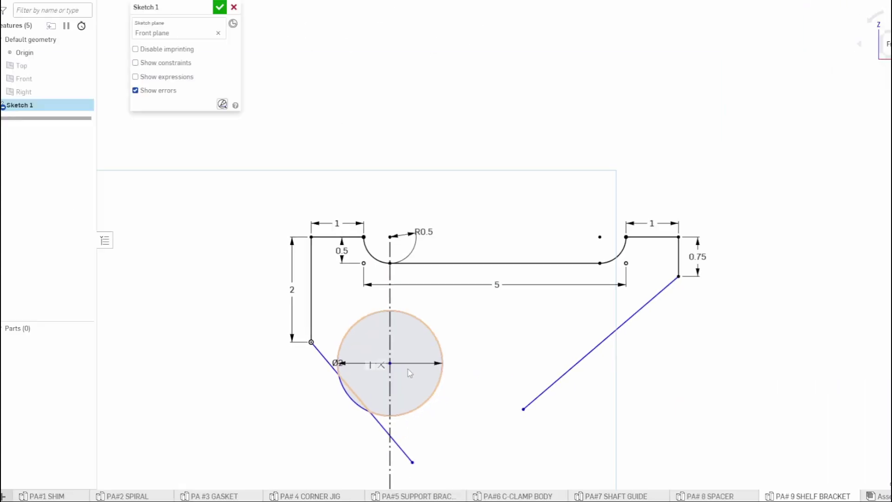
scroll(394, 388, "up", 2)
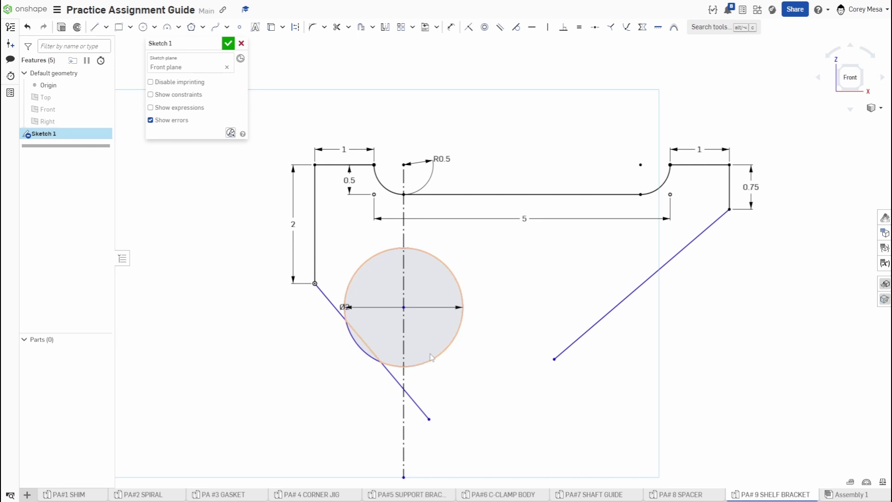
mouse_move(455, 276)
left_mouse_down()
mouse_move(472, 186)
mouse_move(420, 308)
mouse_move(768, 277)
mouse_move(259, 281)
mouse_move(627, 321)
mouse_move(532, 298)
mouse_move(465, 367)
mouse_move(410, 141)
mouse_move(387, 376)
mouse_move(413, 111)
mouse_move(424, 320)
mouse_move(426, 252)
mouse_move(439, 237)
mouse_move(417, 250)
mouse_move(420, 277)
mouse_move(447, 204)
mouse_move(512, 307)
left_mouse_up()
Slide the Ø2 circle higher and constrain it tangent to the left diagonal line
scroll(469, 348, "up", 3)
scroll(478, 351, "down", 1)
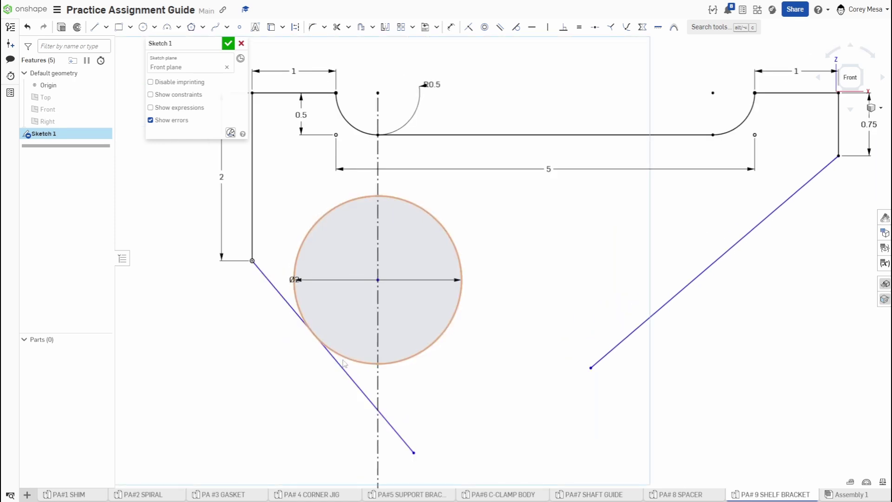
left_click_drag(427, 355, 430, 302)
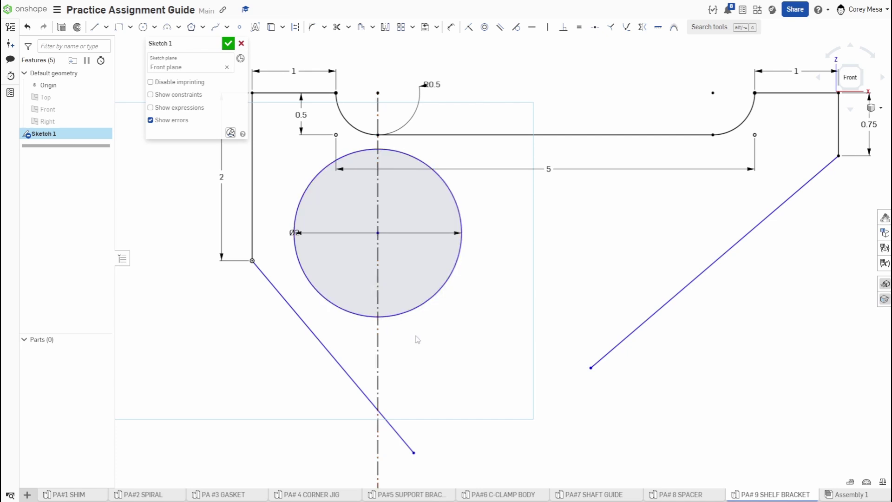
key("t")
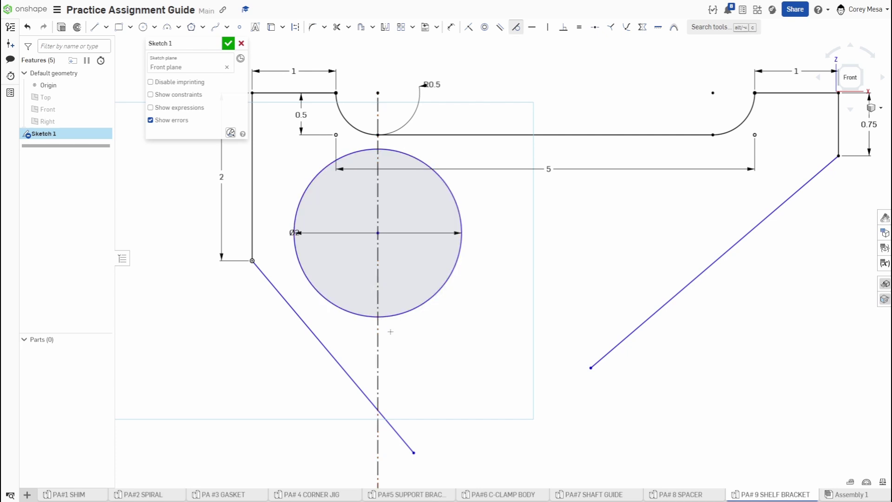
left_click(361, 316)
left_click(330, 357)
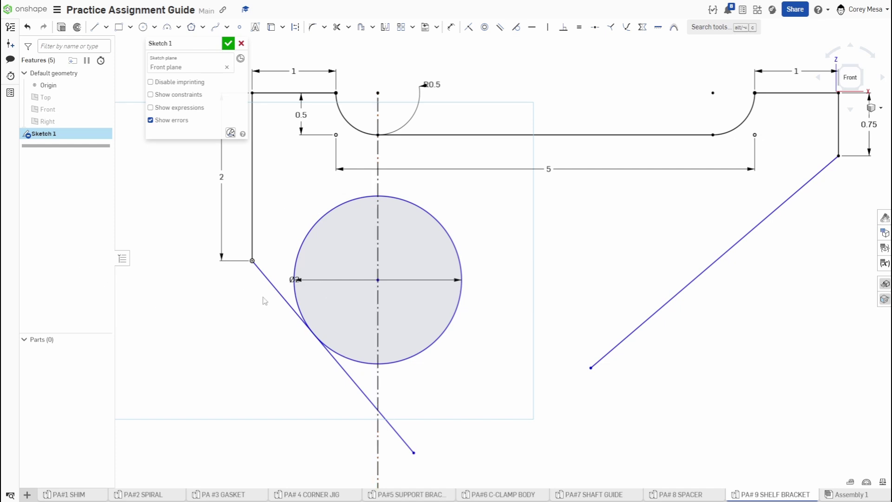
left_click(296, 297)
Dimension the lower-left diagonal at 35° from the vertical line
key("u")
left_click(278, 294)
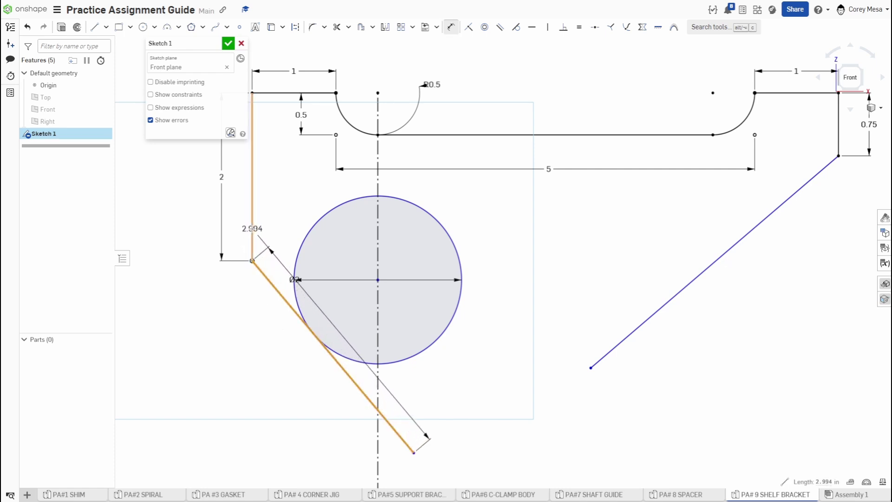
left_click(252, 229)
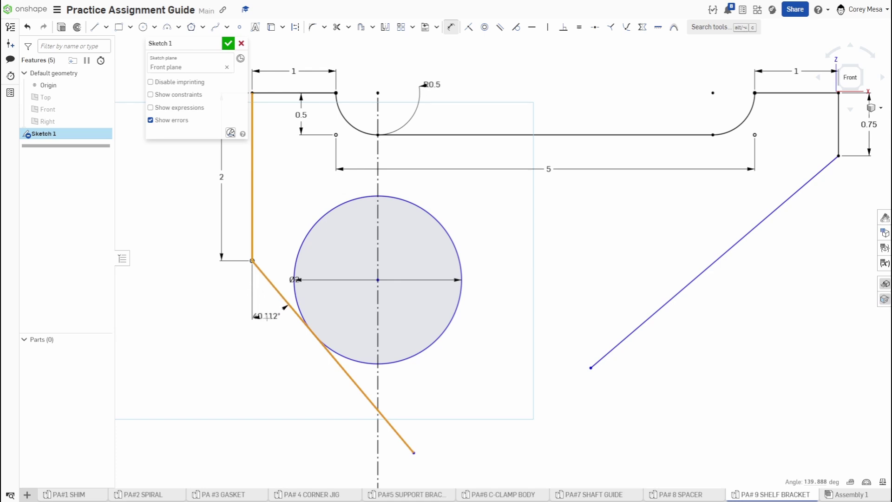
left_click(272, 336)
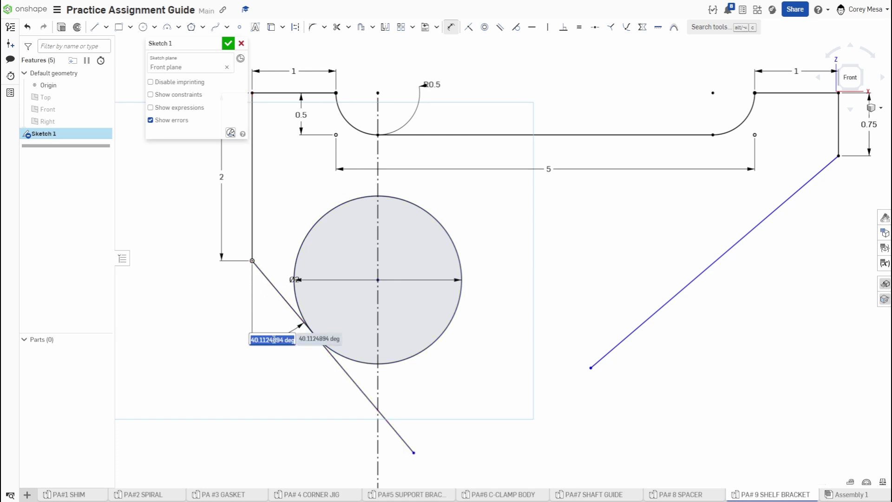
type("35")
key("Return")
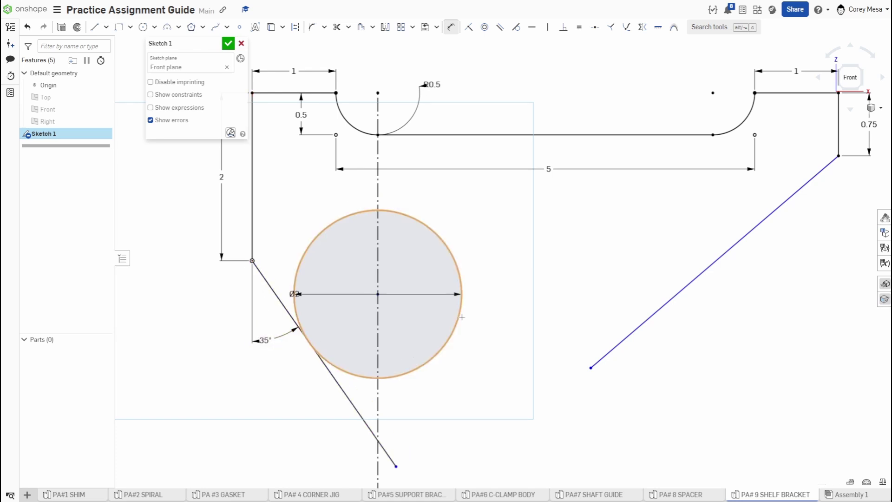
Dimension the right diagonal at 75° from the right vertical edge
mouse_move(501, 370)
middle_mouse_down()
mouse_move(421, 387)
mouse_move(427, 385)
middle_mouse_up()
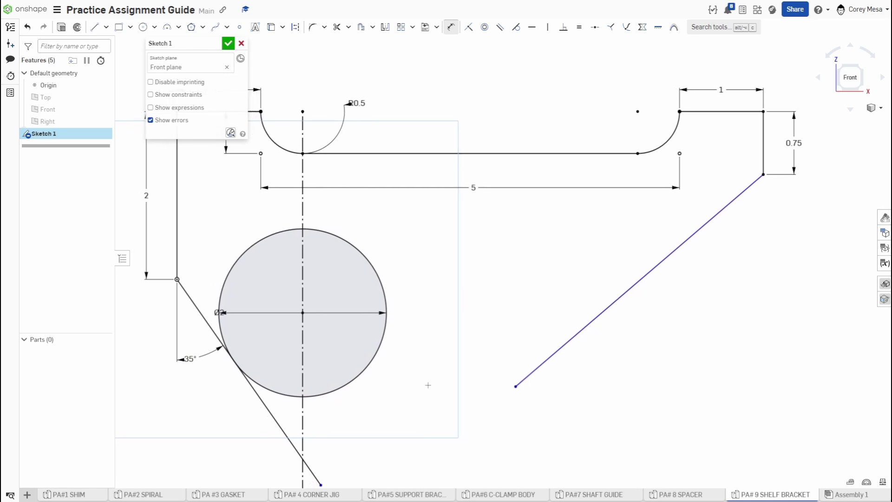
left_click(729, 208)
left_click(763, 160)
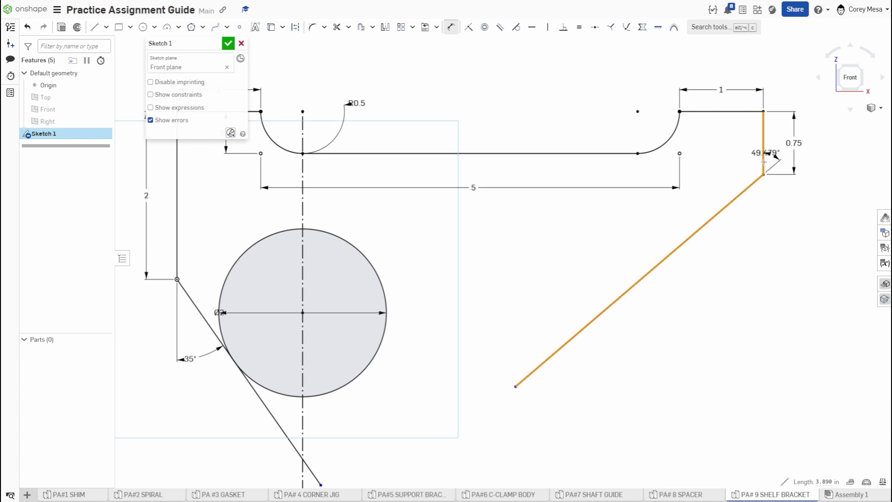
left_click(724, 251)
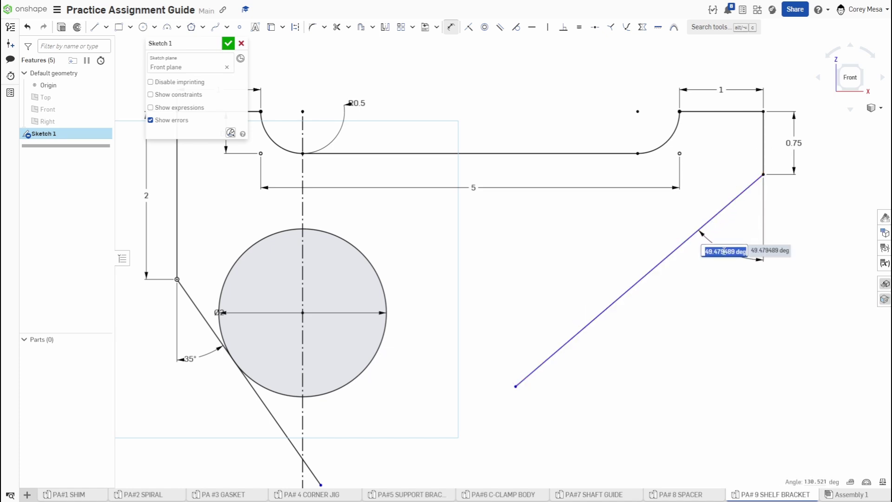
type("75")
key("Return")
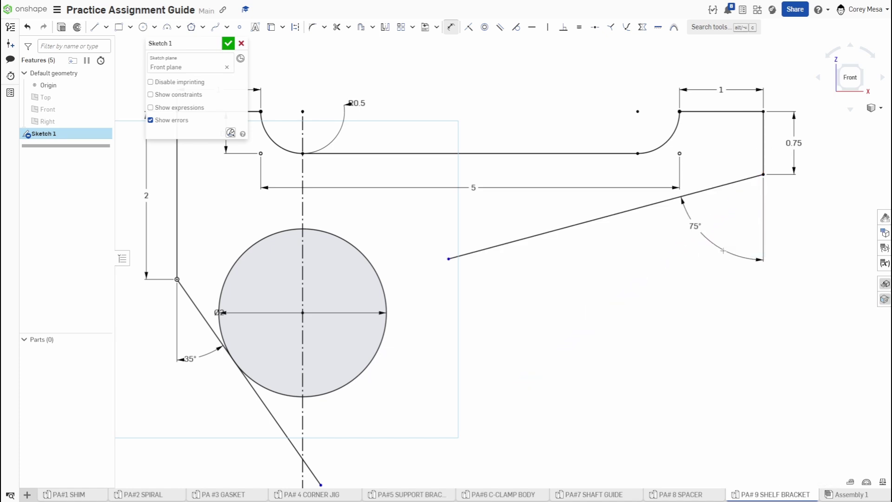
mouse_move(384, 308)
middle_mouse_down()
mouse_move(442, 295)
mouse_move(448, 283)
middle_mouse_up()
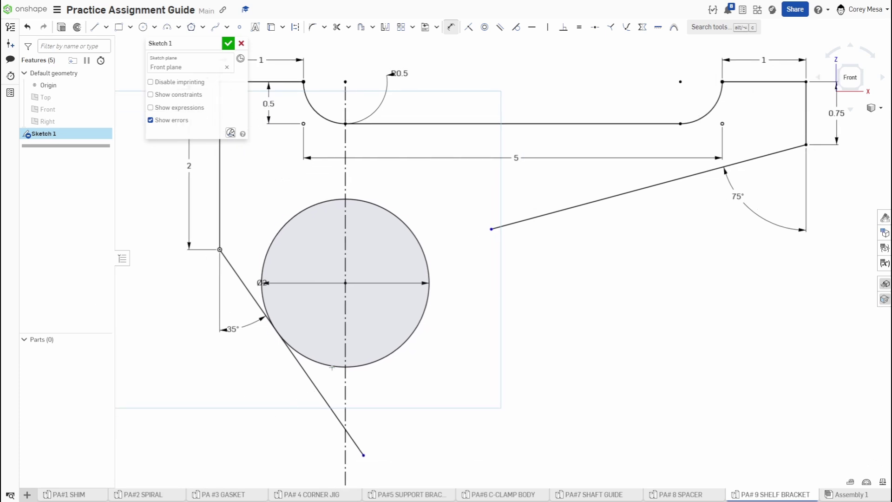
Trim the two line pieces below the Ø2 circle, then return to the PDF drawing
key("m")
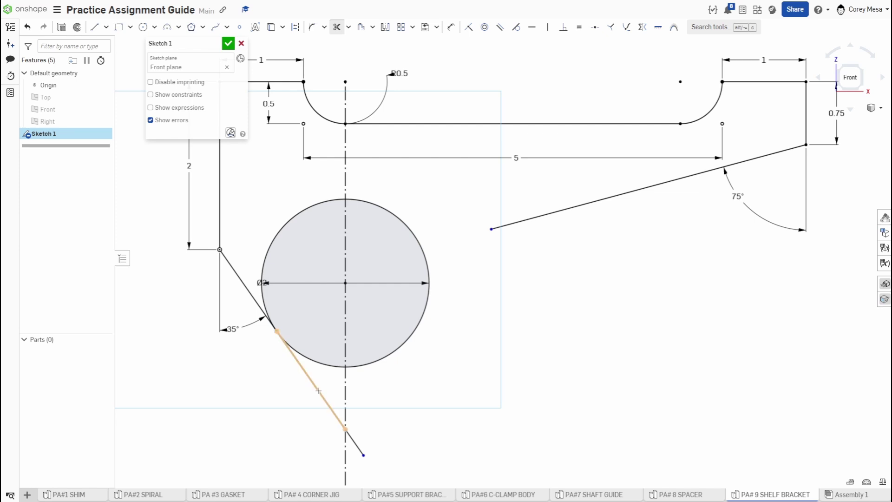
left_click(354, 442)
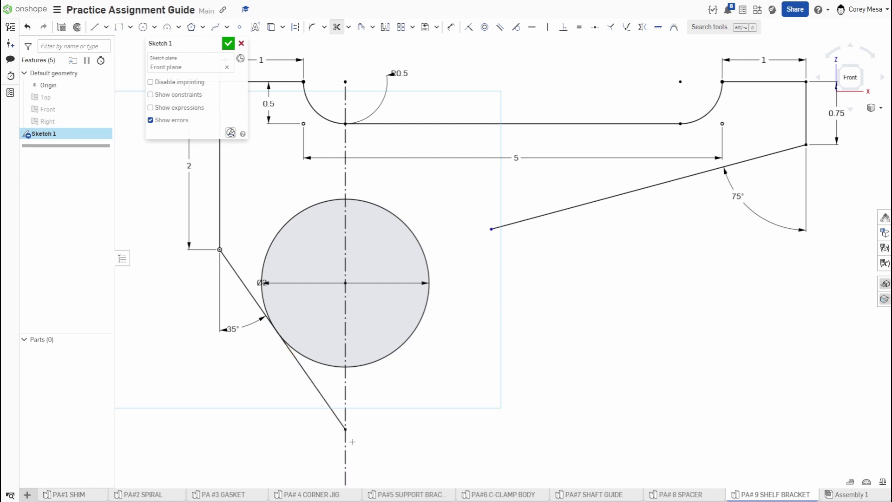
left_click(332, 416)
key("alt+Tab")
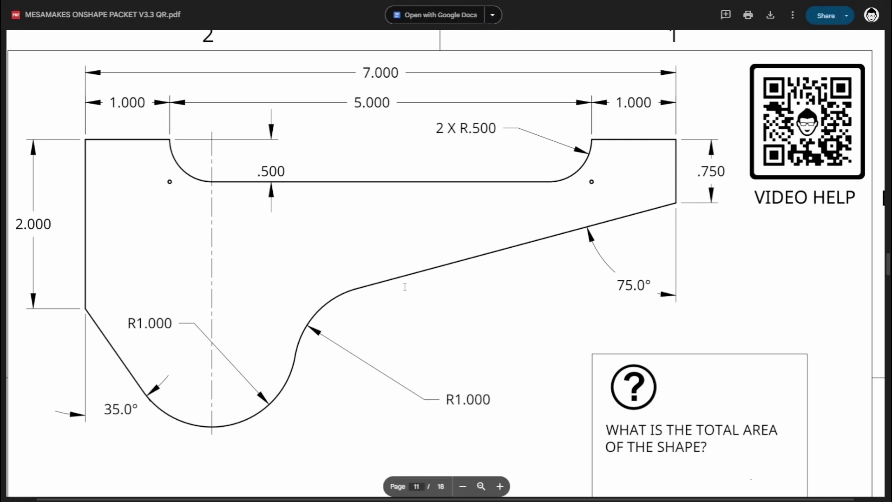
Draw a second Ø2 circle to the right of the first
key("alt+Tab")
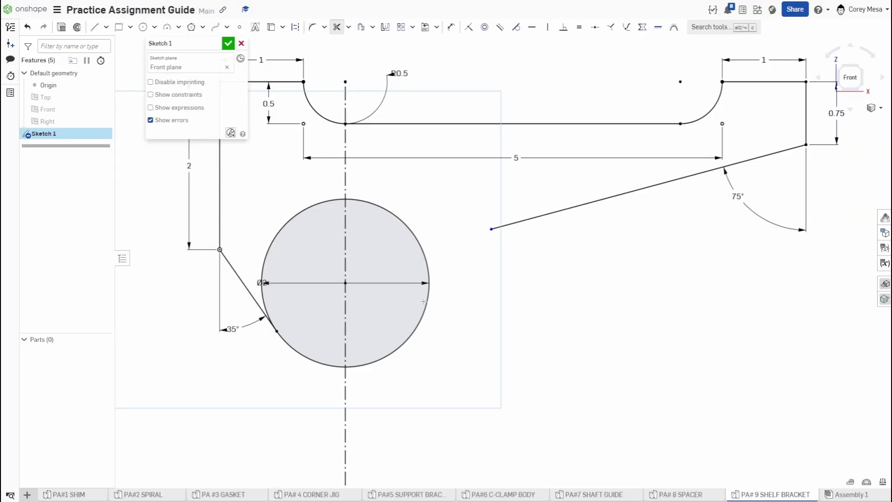
key("c")
left_click(560, 319)
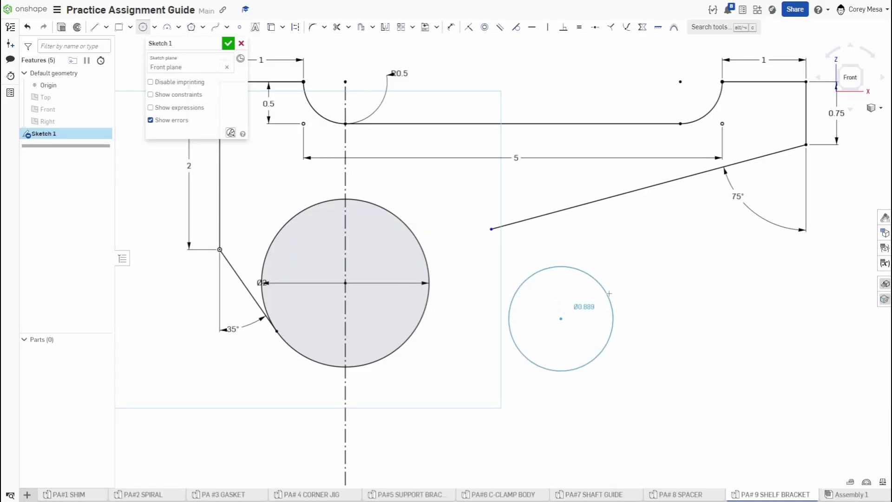
left_click(613, 297)
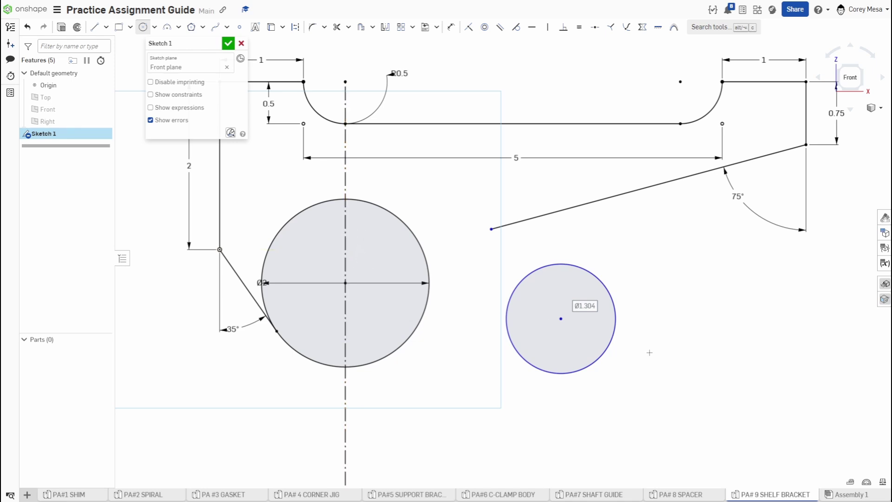
type("2")
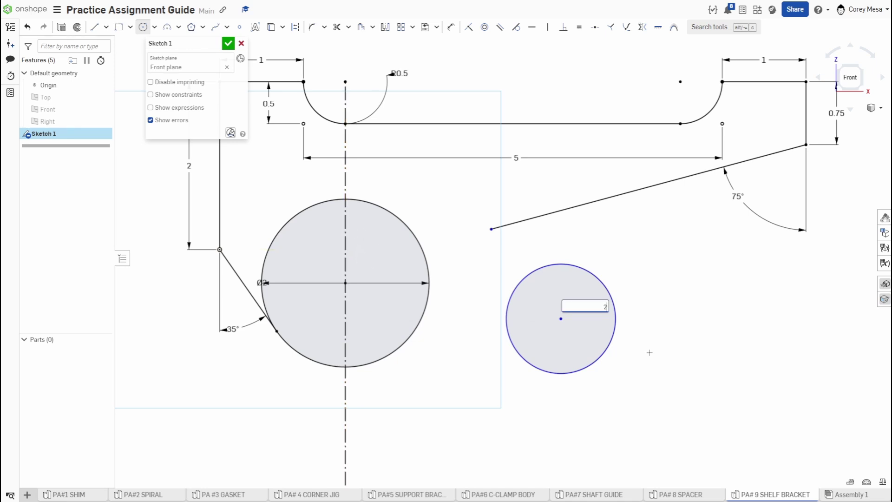
key("Return")
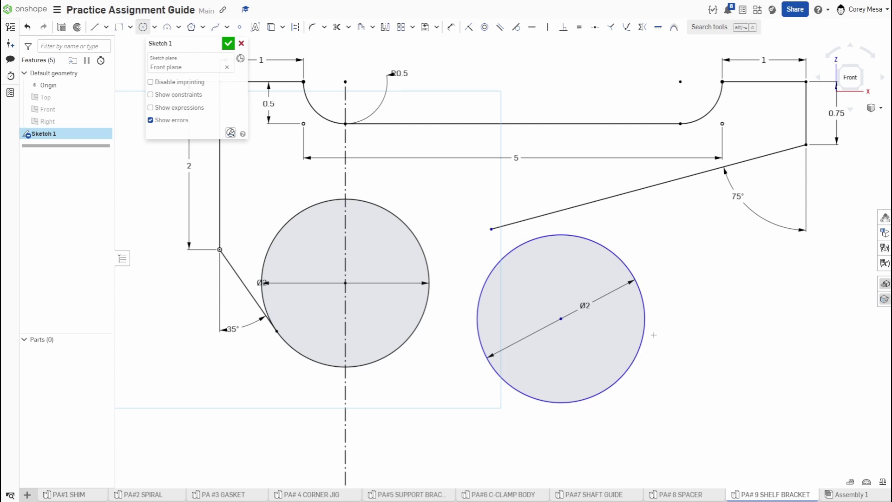
Make the new circle tangent to the 75° line
key("t")
left_click(608, 245)
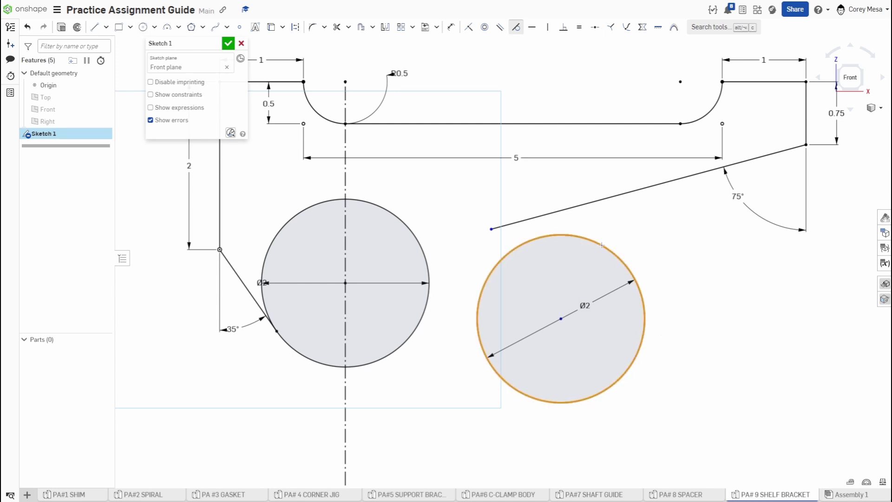
left_click(556, 211)
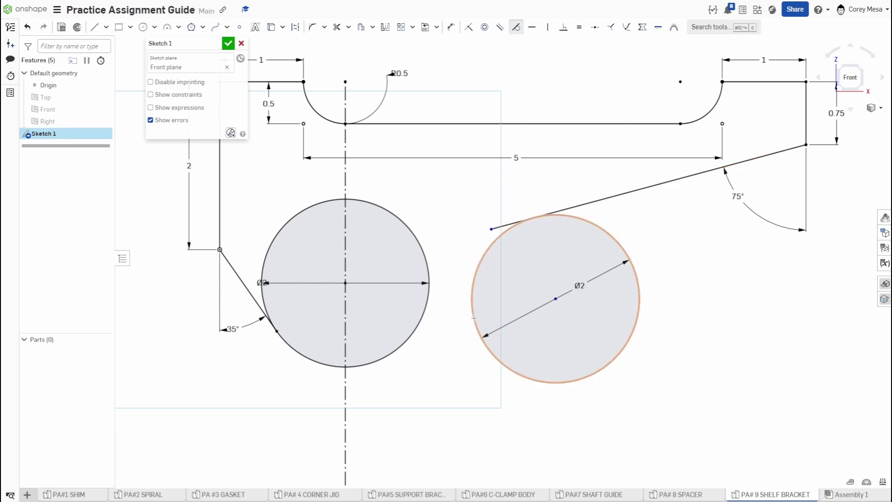
Make the two Ø2 circles tangent to each other
left_click(473, 316)
left_click(424, 307)
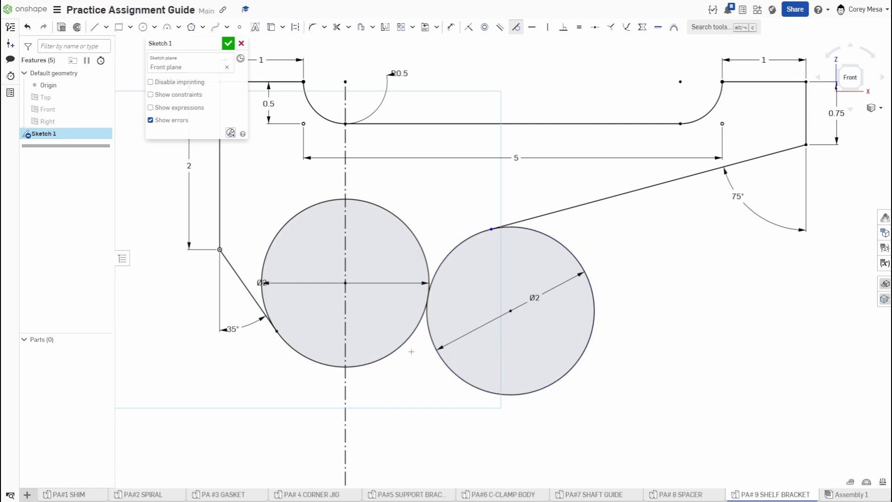
scroll(409, 305, "up", 1)
scroll(440, 313, "up", 2)
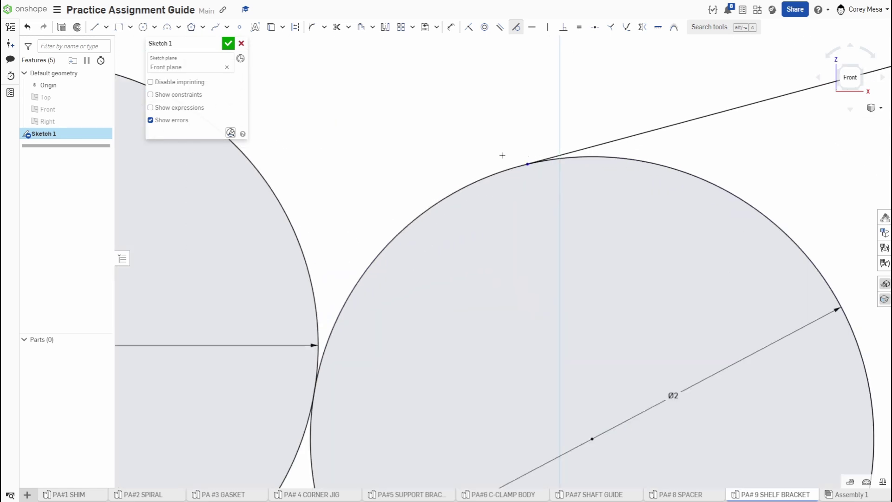
scroll(480, 363, "down", 3)
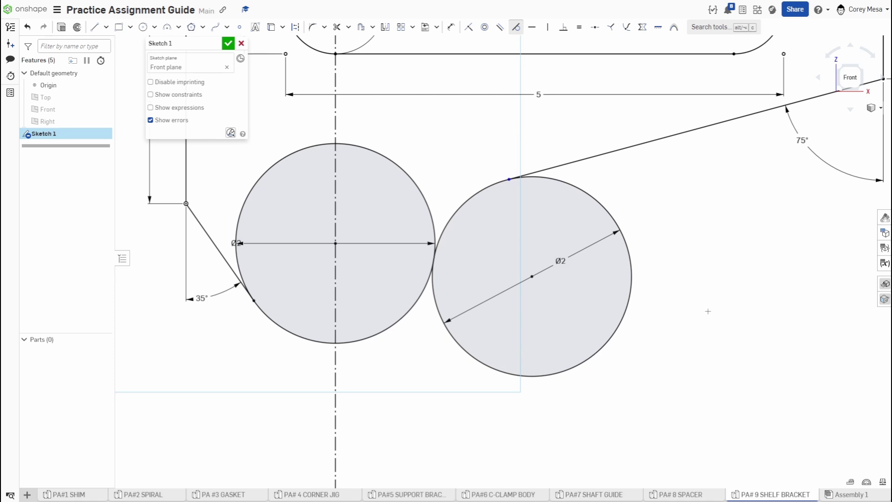
Trim the left circle's upper-right and upper-left arcs, leaving its lower arc
key("m")
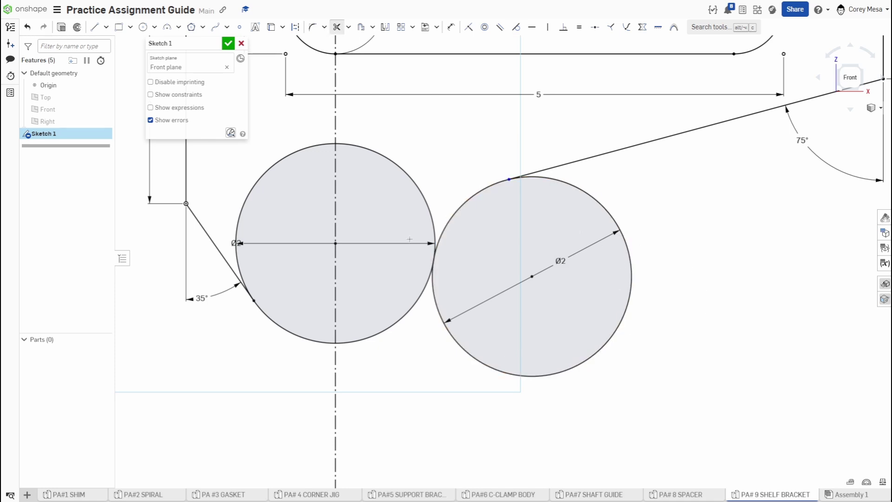
left_click(403, 172)
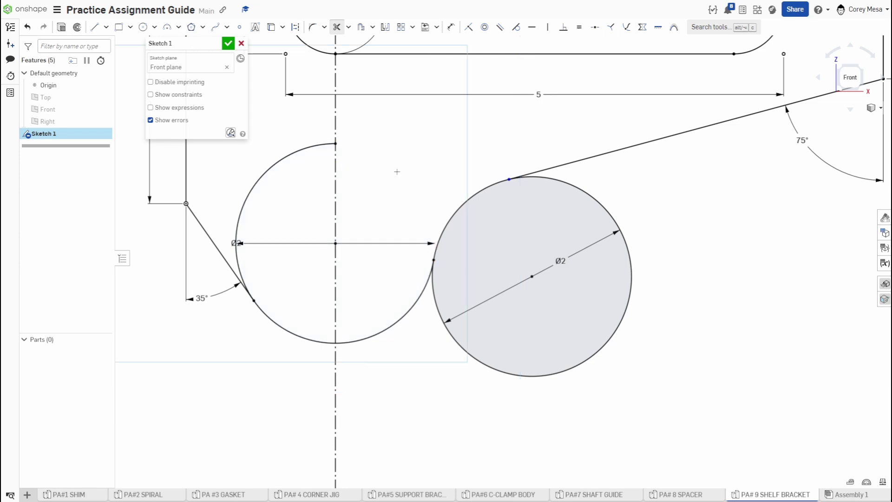
left_click(262, 177)
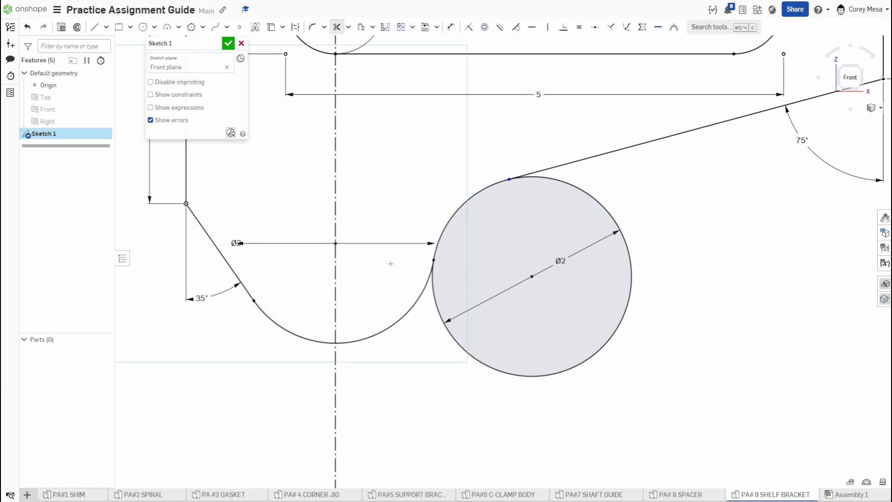
scroll(533, 198, "up", 1)
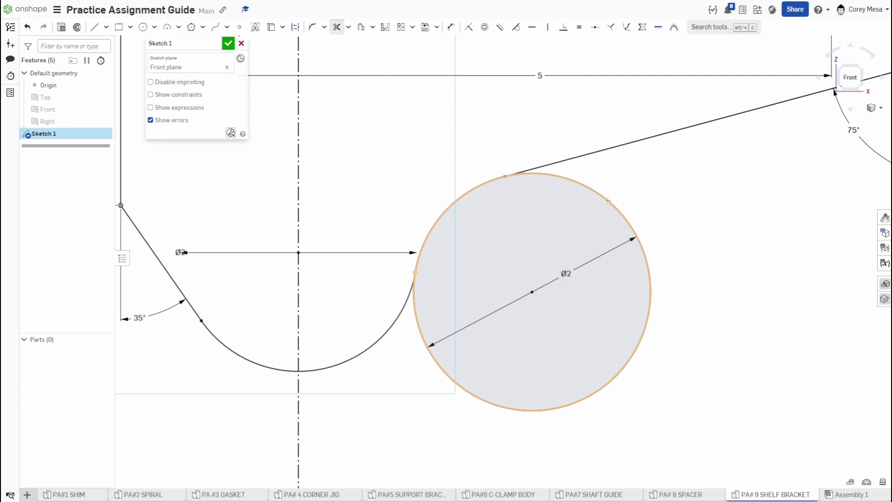
Join the line's free endpoint onto the arc
scroll(511, 180, "up", 3)
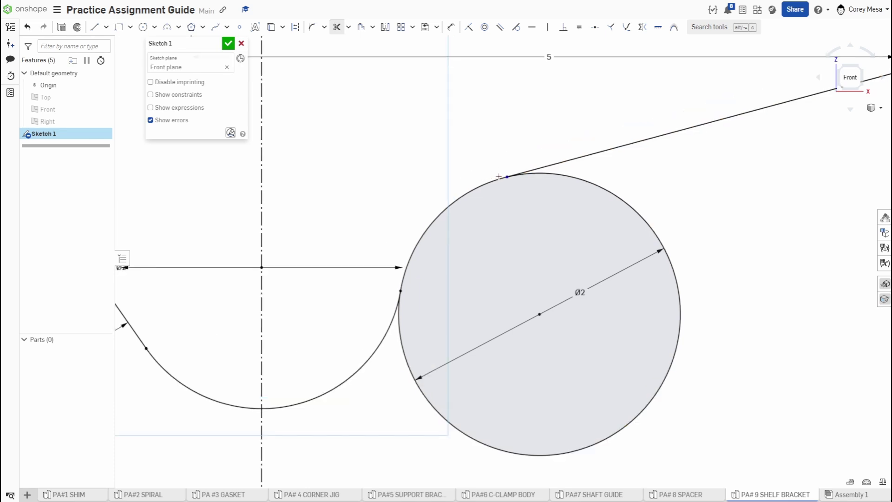
scroll(511, 180, "up", 4)
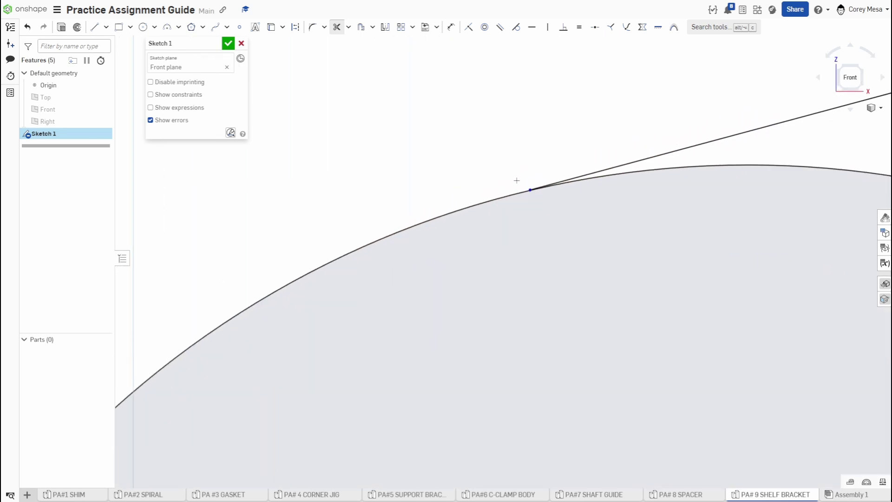
scroll(533, 176, "up", 5)
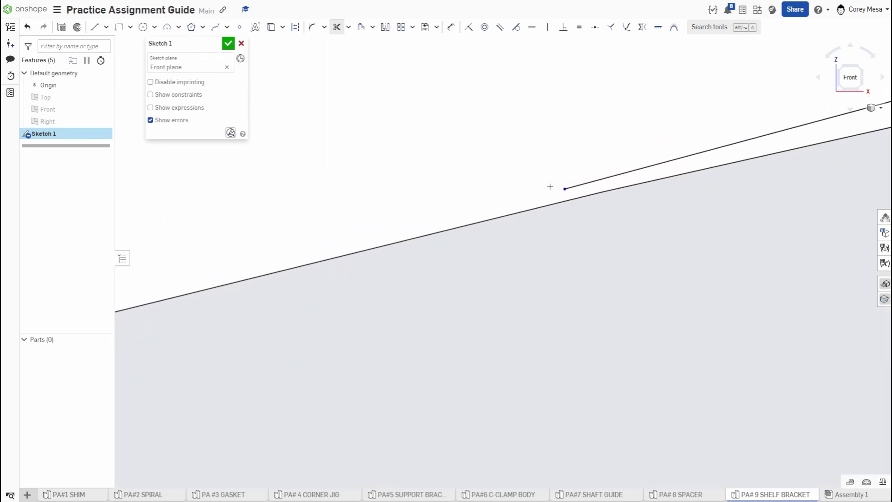
left_click_drag(559, 191, 560, 188)
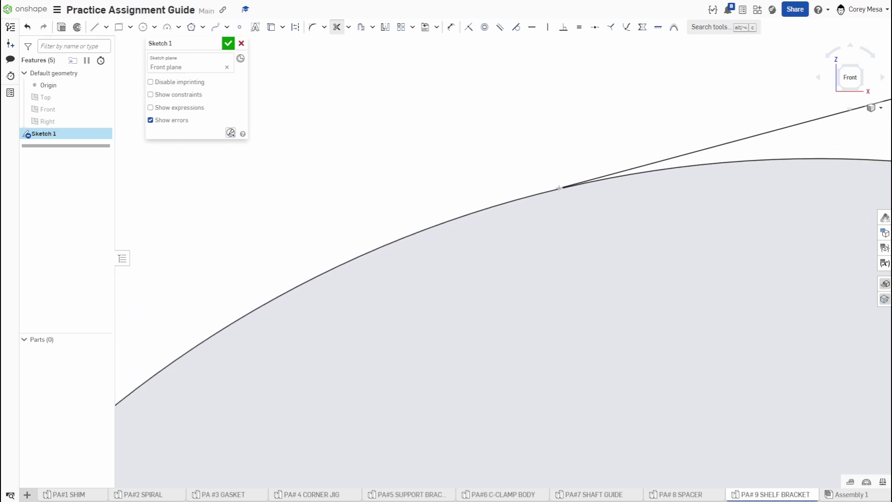
Delete the stray upper line
key("shift")
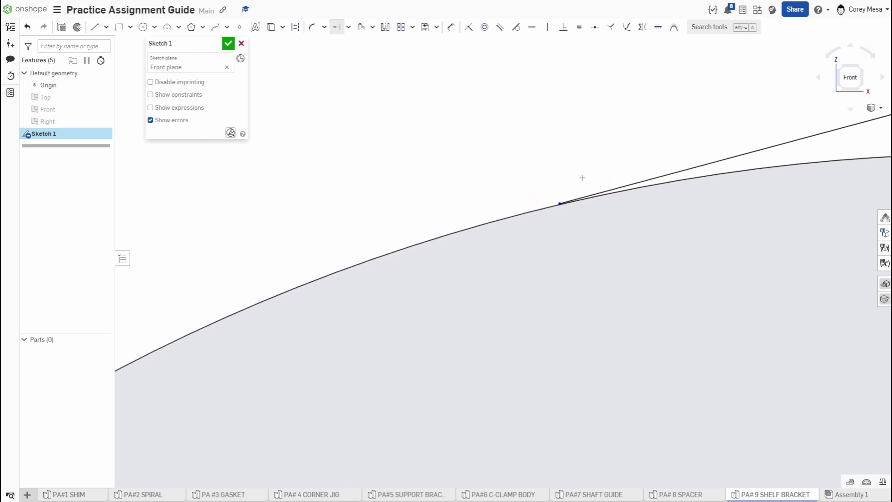
left_click(727, 158)
scroll(679, 203, "down", 6)
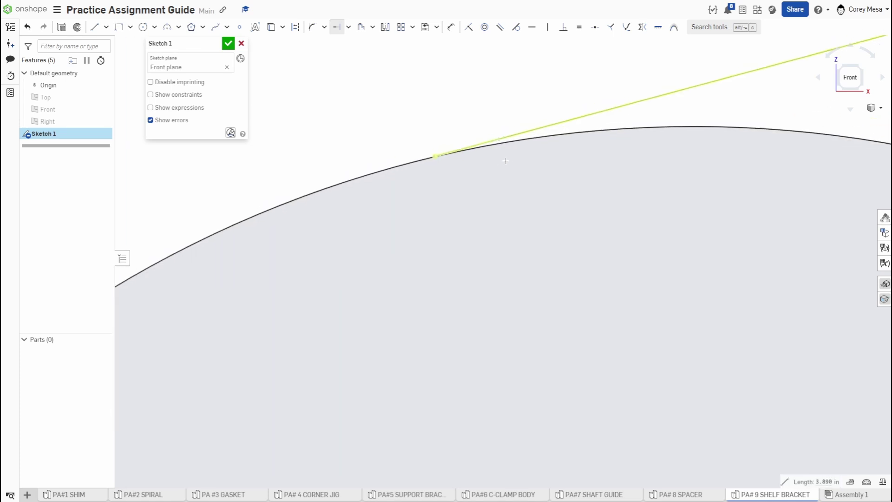
scroll(530, 291, "down", 4)
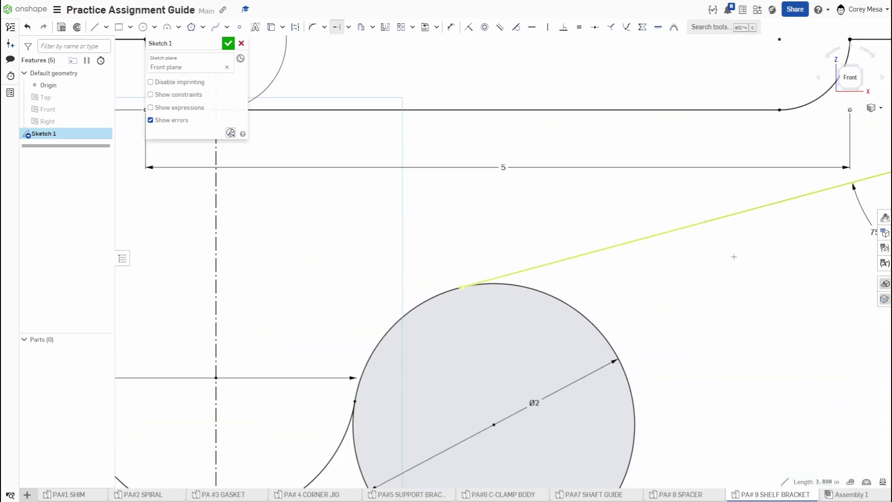
key("Delete")
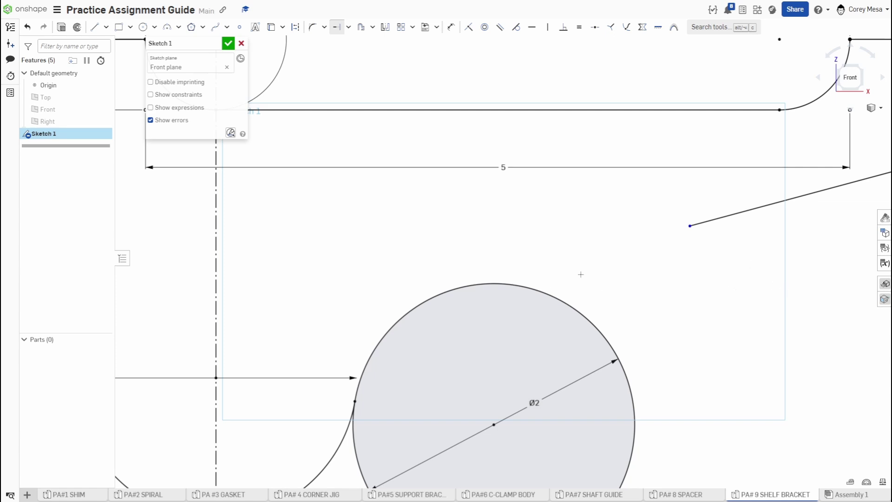
Extend the sloped line down to the circle and trim away the circle's outer portion
mouse_move(580, 274)
middle_mouse_down()
mouse_move(595, 255)
mouse_move(523, 255)
middle_mouse_up()
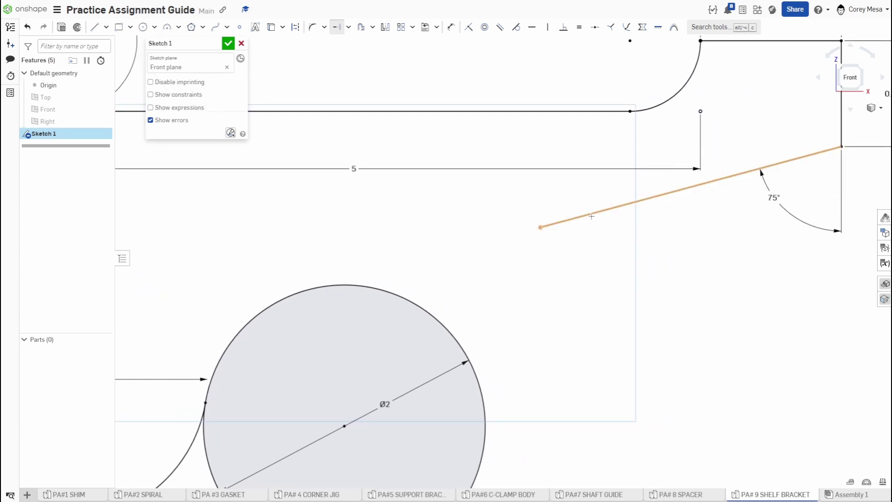
left_click_drag(540, 227, 295, 292)
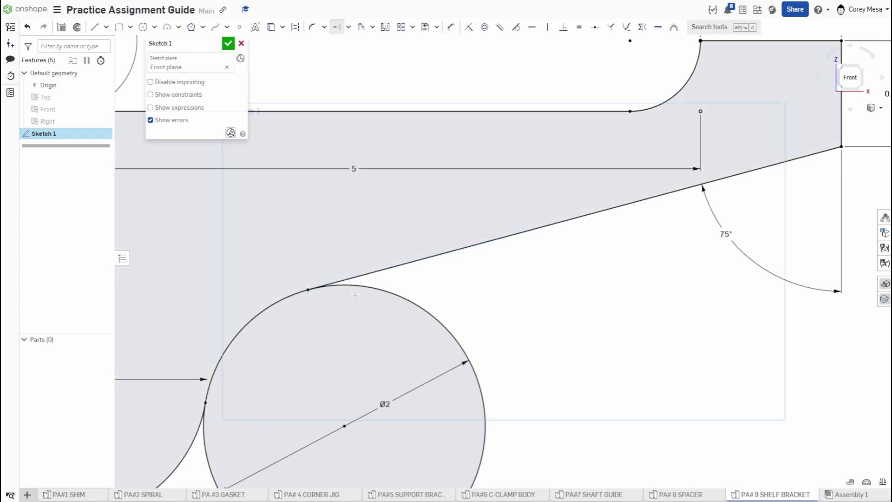
scroll(355, 295, "down", 5)
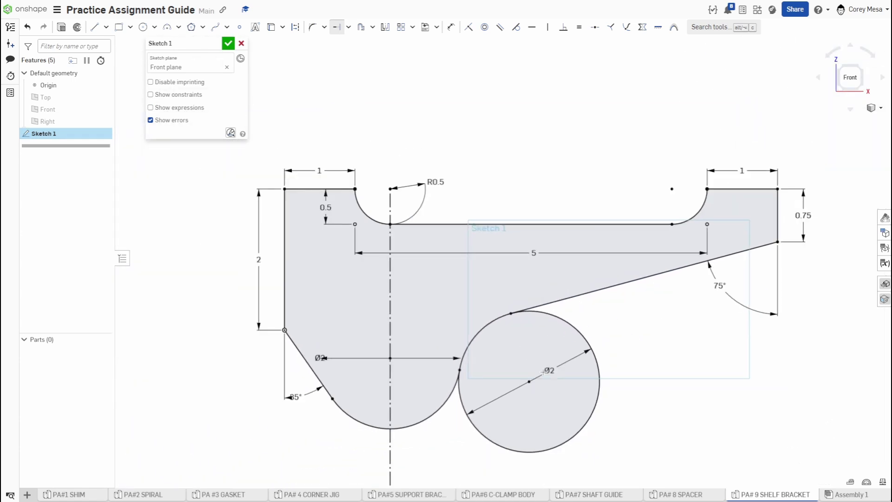
middle_click_drag(543, 372, 577, 338)
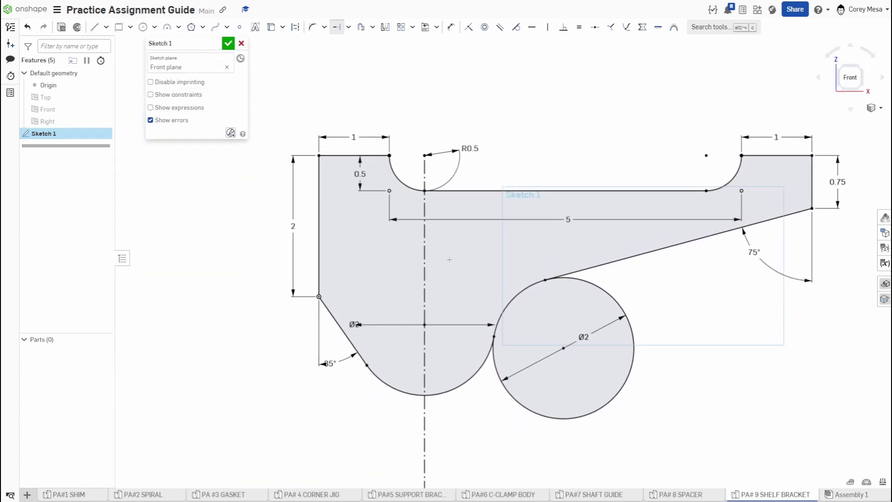
key("m")
left_click_drag(635, 291, 588, 350)
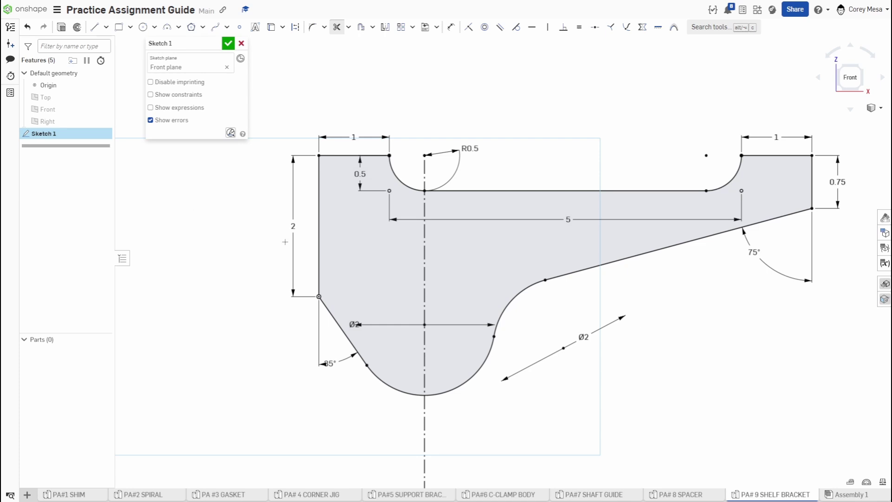
Change the left vertical height dimension from 2 to 3
key("Escape")
double_click(293, 226)
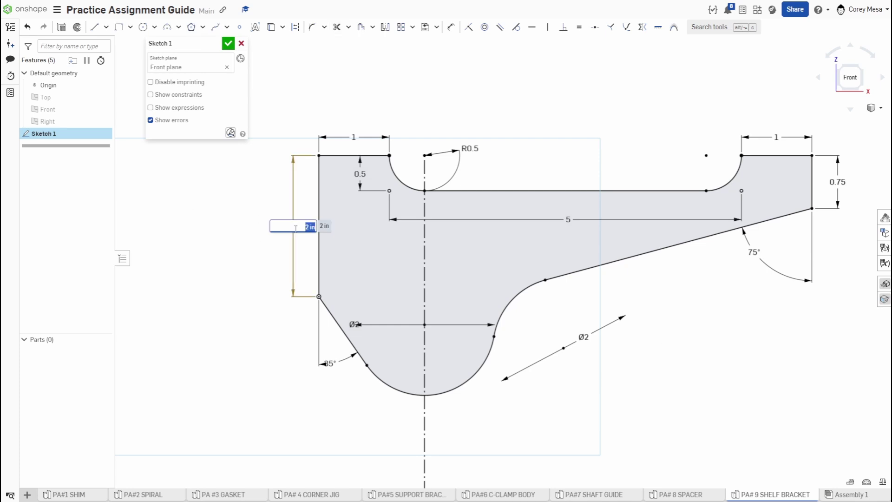
type("3")
key("Return")
scroll(378, 200, "up", 2)
scroll(332, 355, "down", 3)
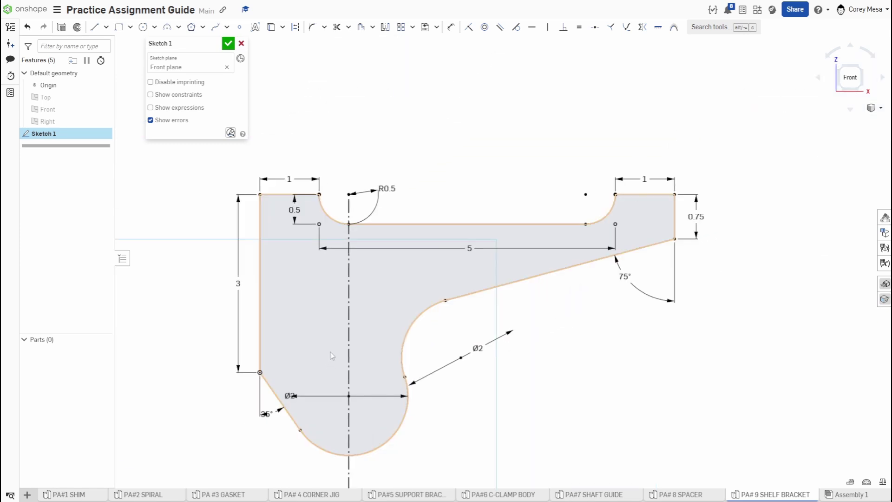
Change both Ø2 curve diameters to 3
double_click(480, 351)
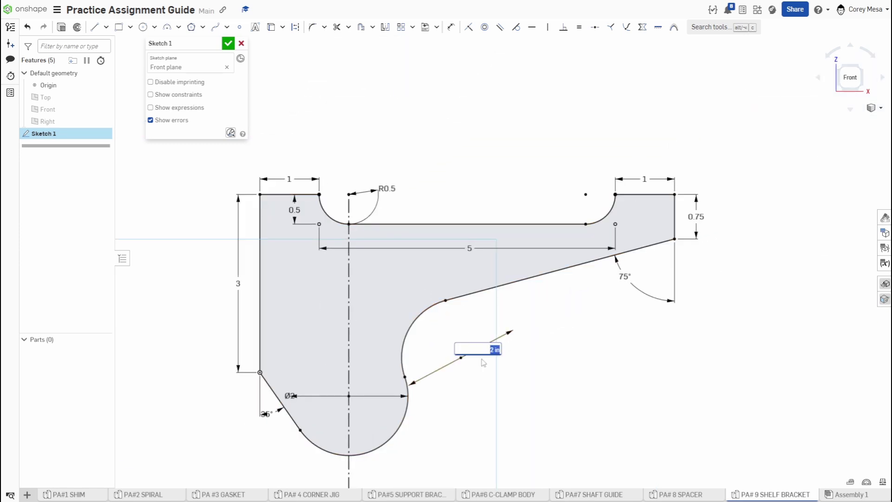
type("3")
key("Return")
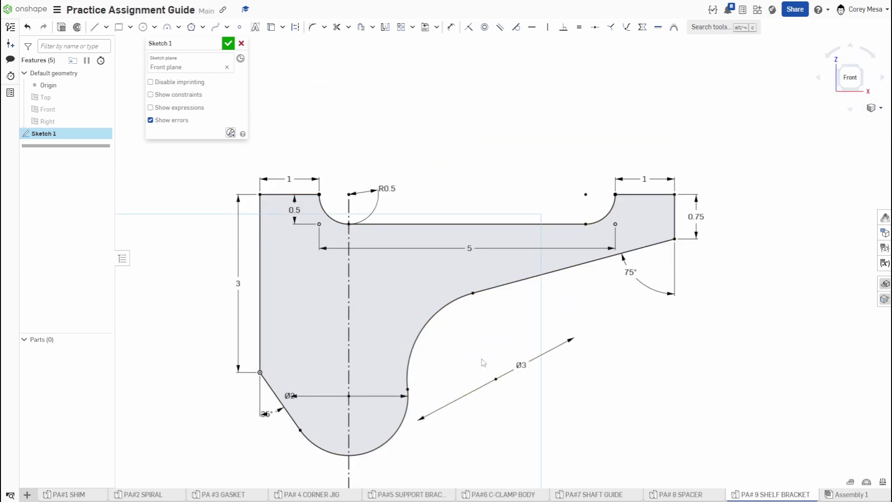
double_click(288, 396)
type("3")
key("Return")
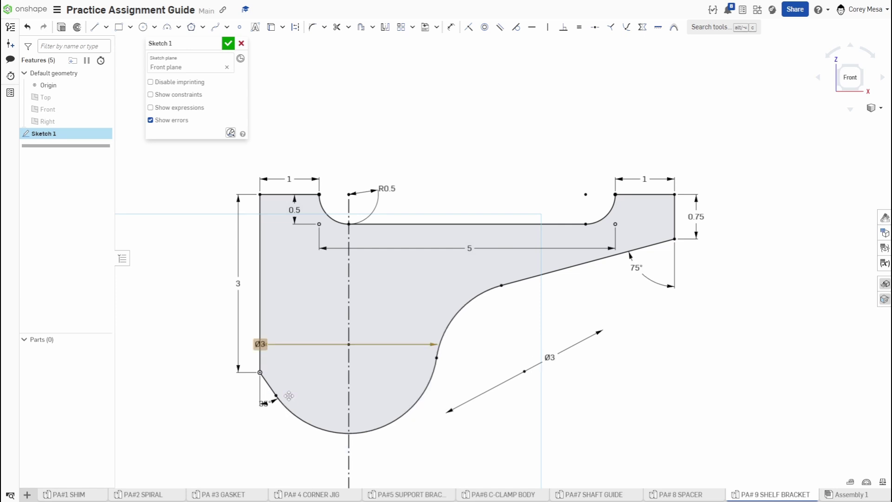
Set both top flange widths, right and left, to 2
double_click(644, 176)
type("2")
key("Return")
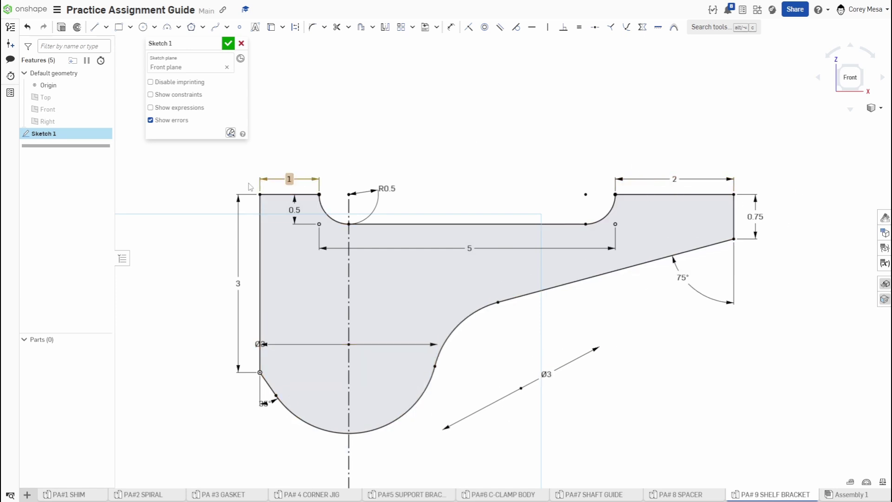
double_click(280, 181)
type("2")
key("Return")
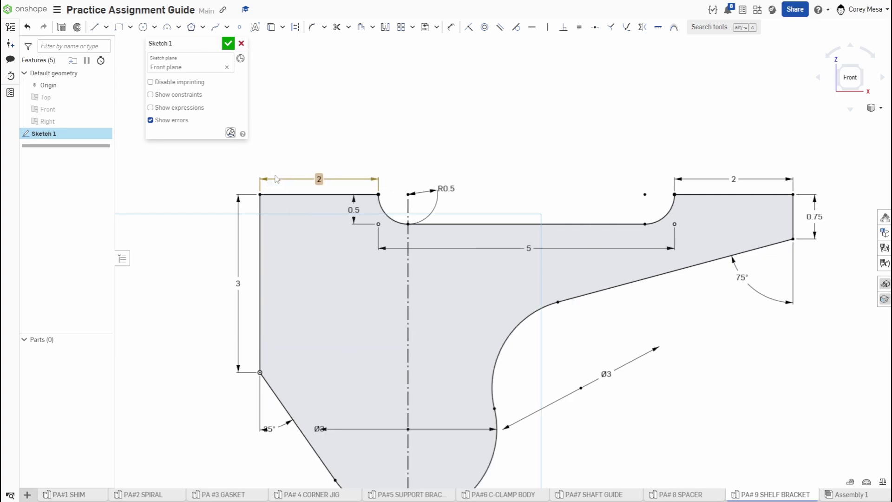
scroll(486, 227, "down", 2)
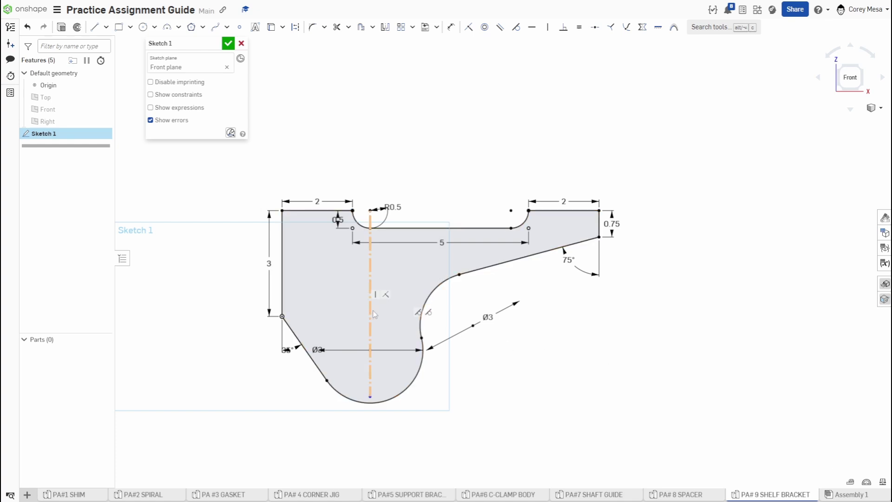
Select the closed bracket region to read its 23.974 in² area, then deselect it
left_click(398, 315)
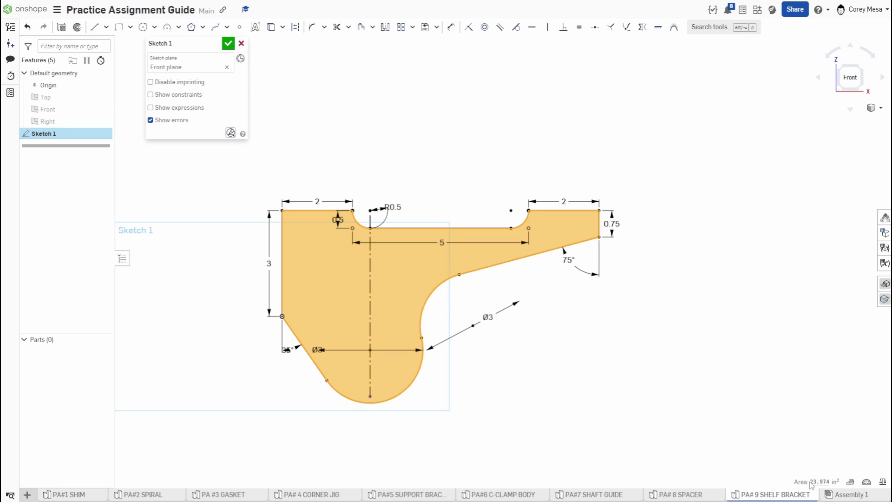
left_click(631, 411)
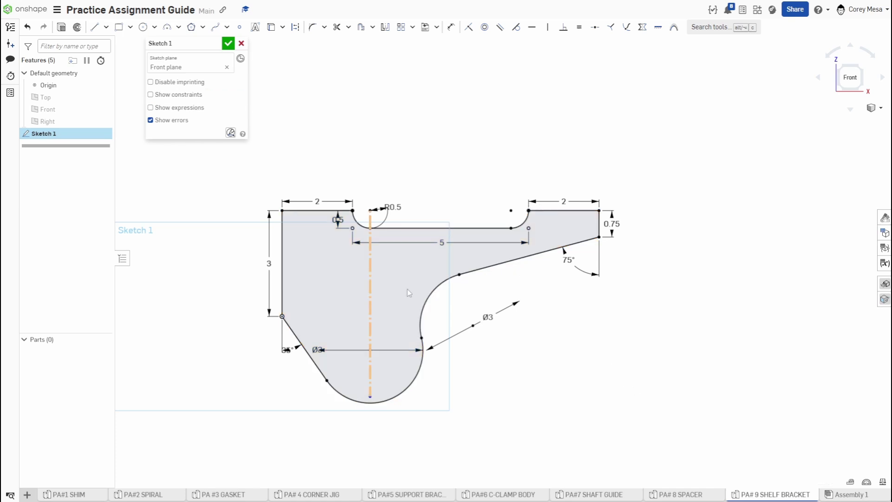
Undo back to height 2, Ø2 arcs and 1-wide flanges, then retrim the circle's outer portion
key("ctrl+z")
key("ctrl+z")
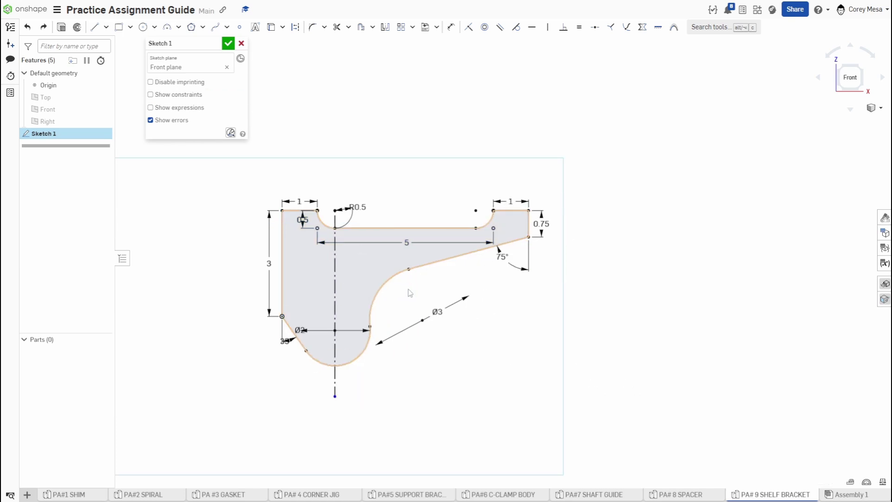
key("ctrl+z")
key("ctrl+z")
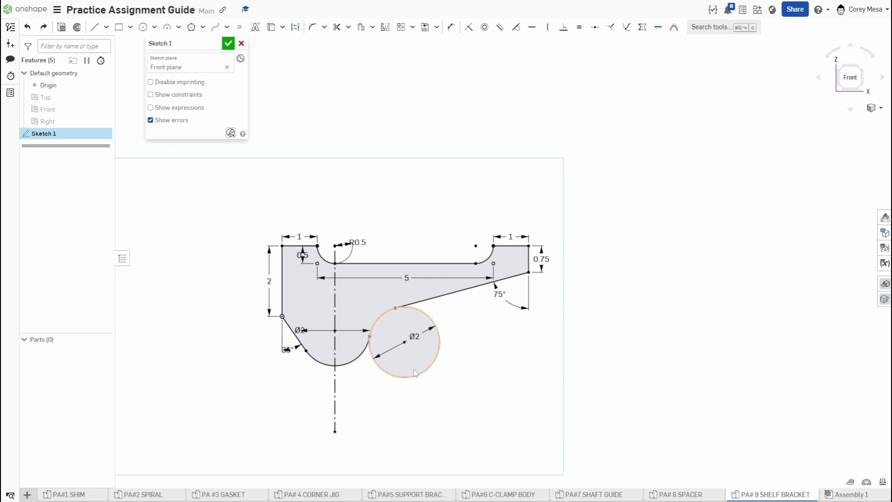
key("m")
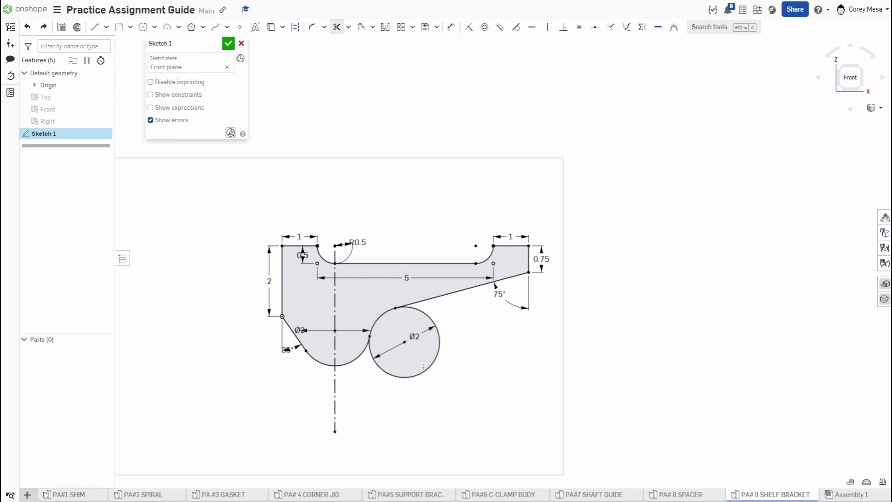
left_click(431, 367)
scroll(328, 310, "up", 5)
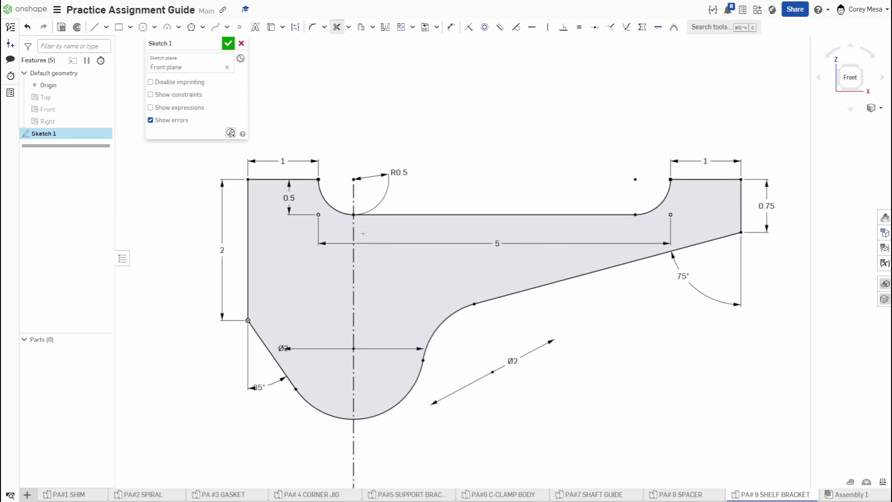